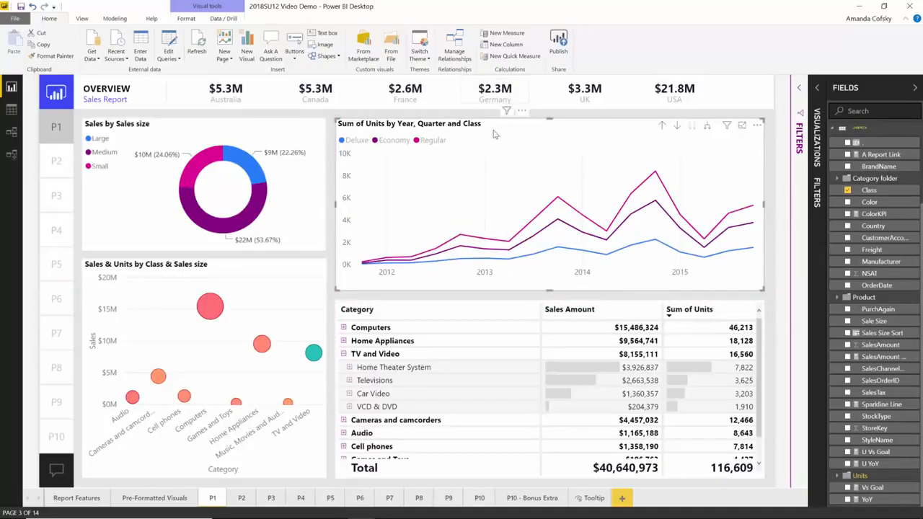
Step: Reposition and slightly resize the Sum of Units by Year, Quarter and Class line chart using the smart guides for alignment
mouse_move(494, 135)
mouse_down()
mouse_move(492, 148)
mouse_move(487, 126)
mouse_move(491, 133)
mouse_up()
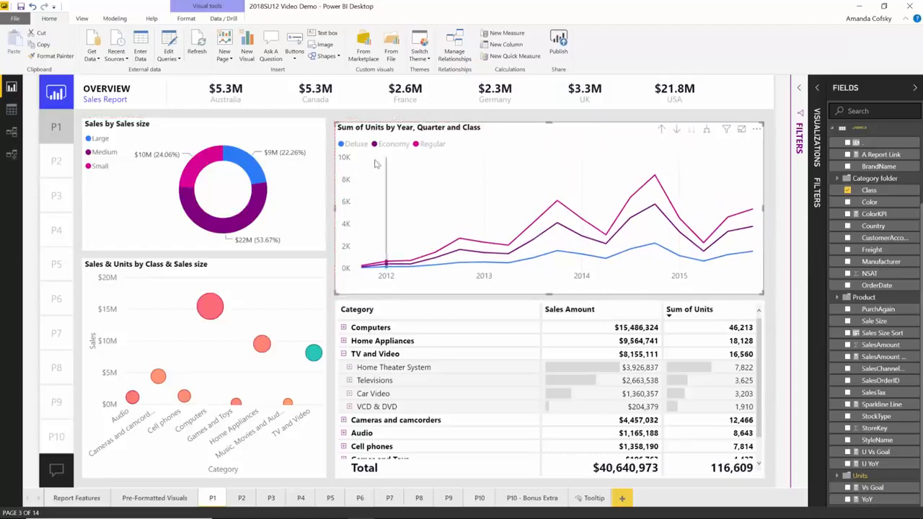
drag(335, 124, 333, 121)
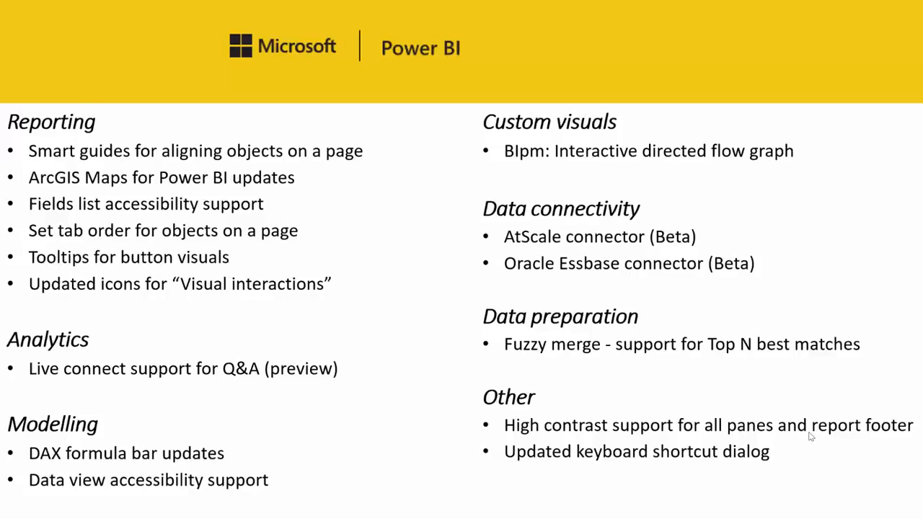
Step: Switch to the ArcGIS Maps for Power BI_December Update report and examine the map's Find Similar tool and its assigned fields
key(alt+Tab)
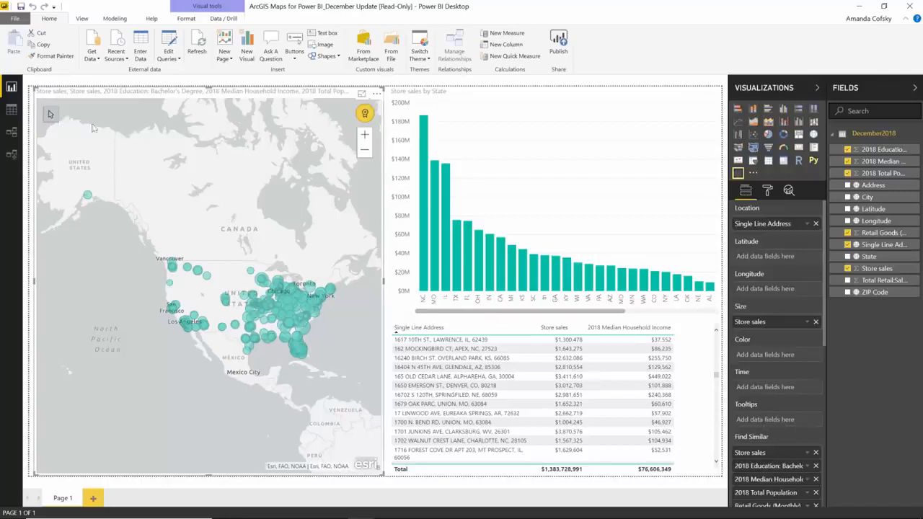
mouse_move(60, 122)
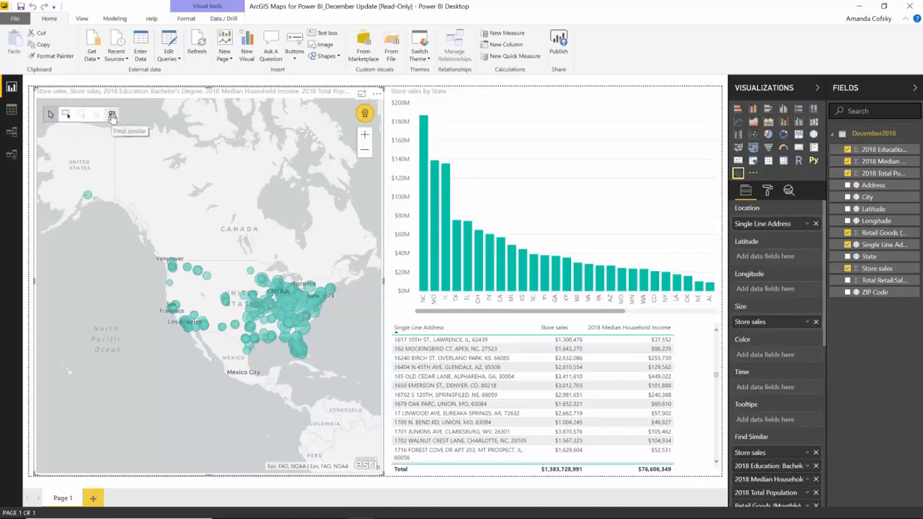
click(112, 116)
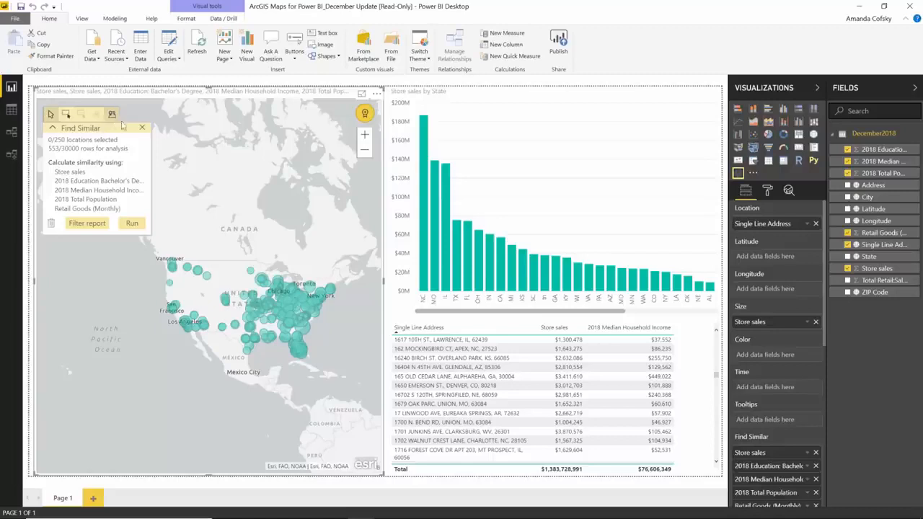
click(142, 129)
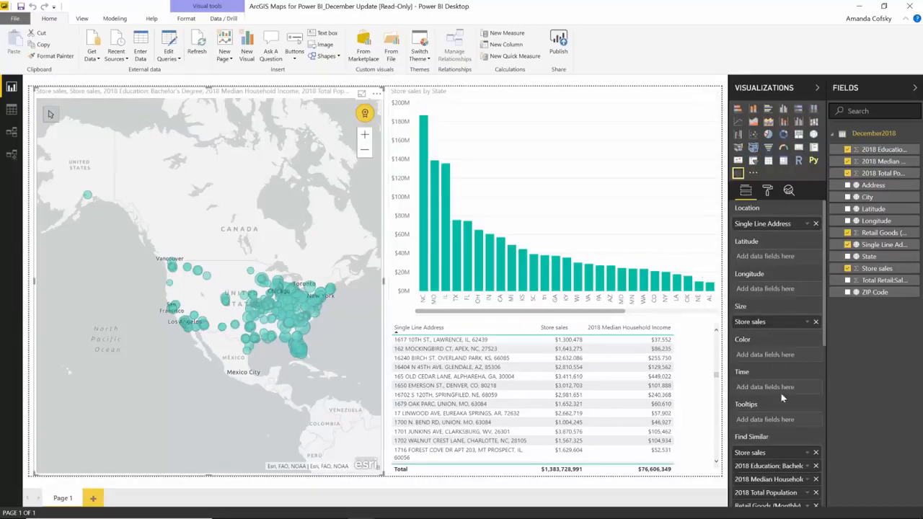
scroll(783, 398, down, 5)
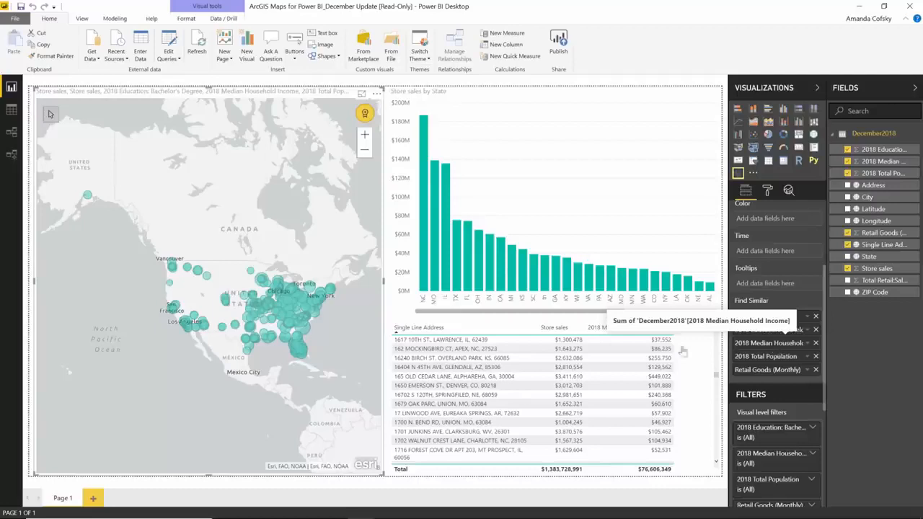
Step: Select five store locations in the northwestern United States on the map as references and run Find Similar on them
mouse_move(50, 121)
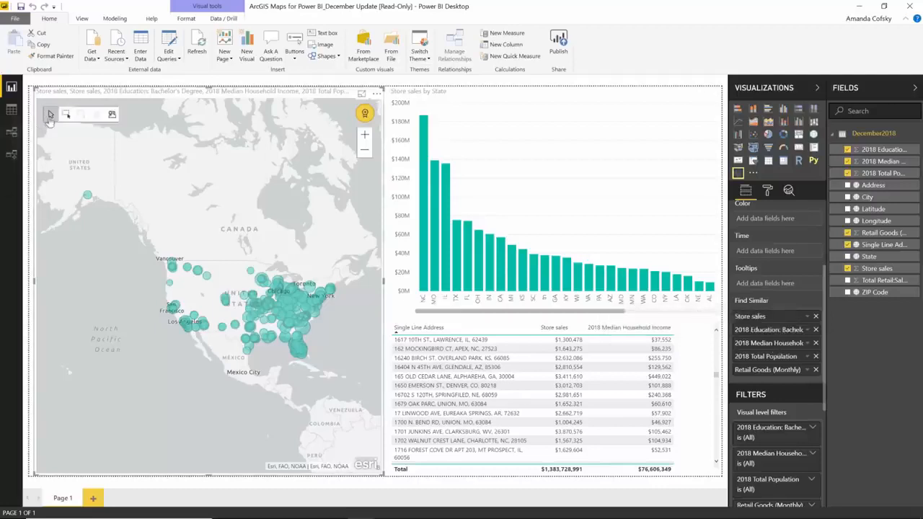
click(111, 115)
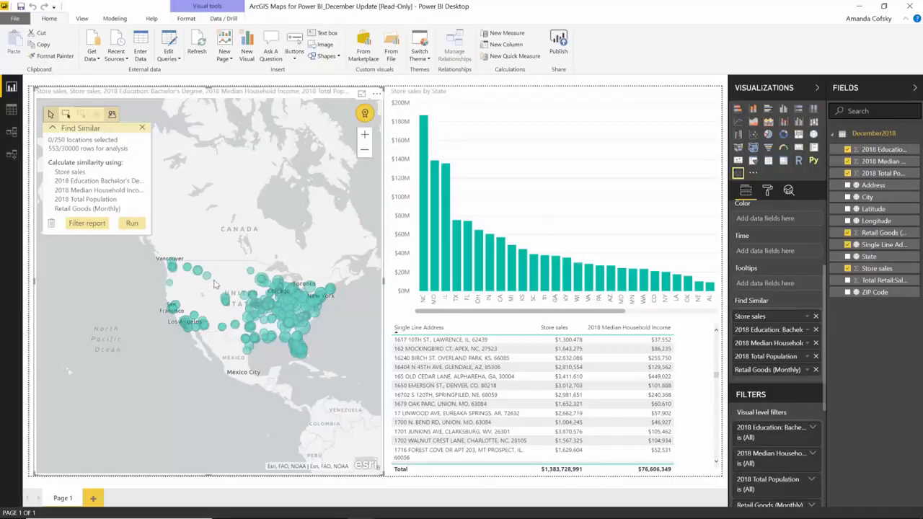
mouse_move(214, 283)
mouse_down()
mouse_move(191, 290)
mouse_move(208, 282)
mouse_up()
click(170, 269)
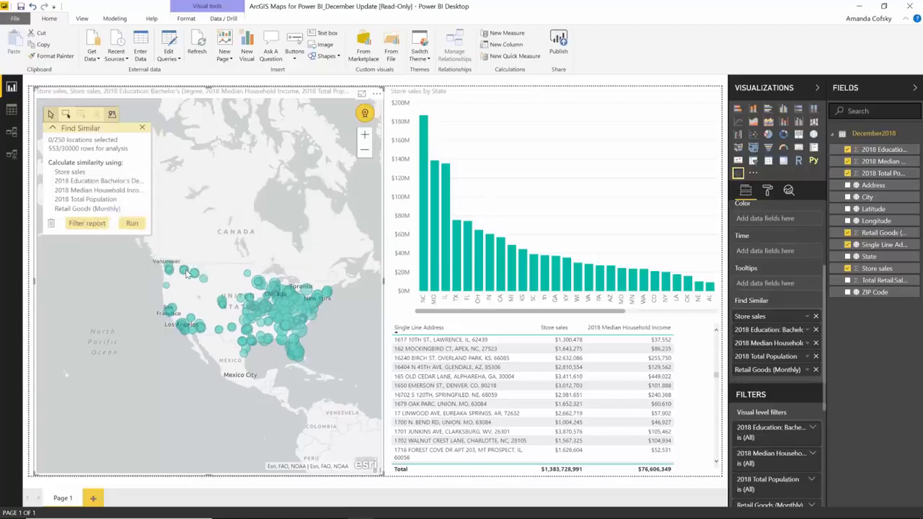
click(186, 273)
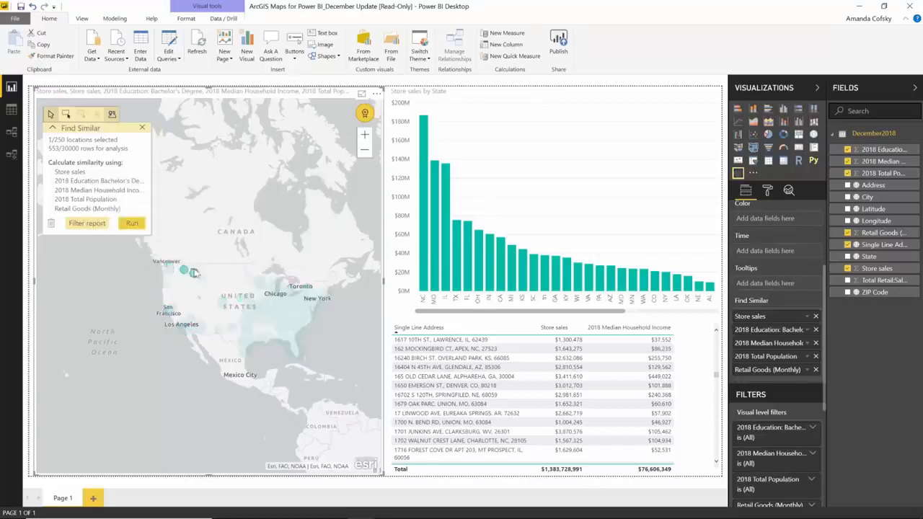
ctrl+click(167, 284)
ctrl+click(170, 270)
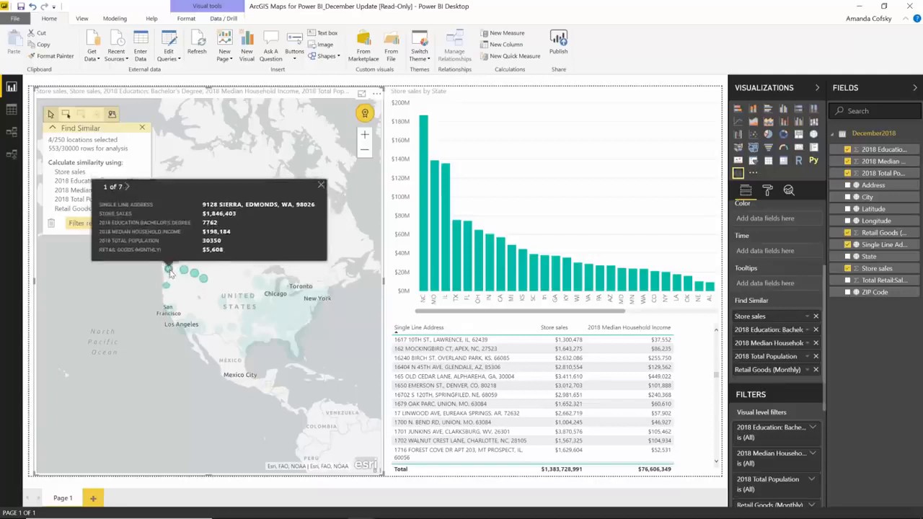
ctrl+click(170, 269)
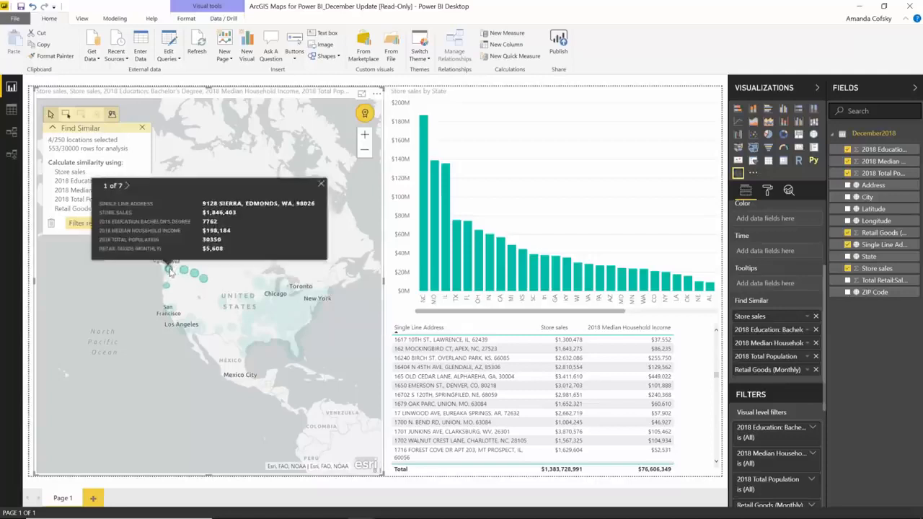
ctrl+click(167, 273)
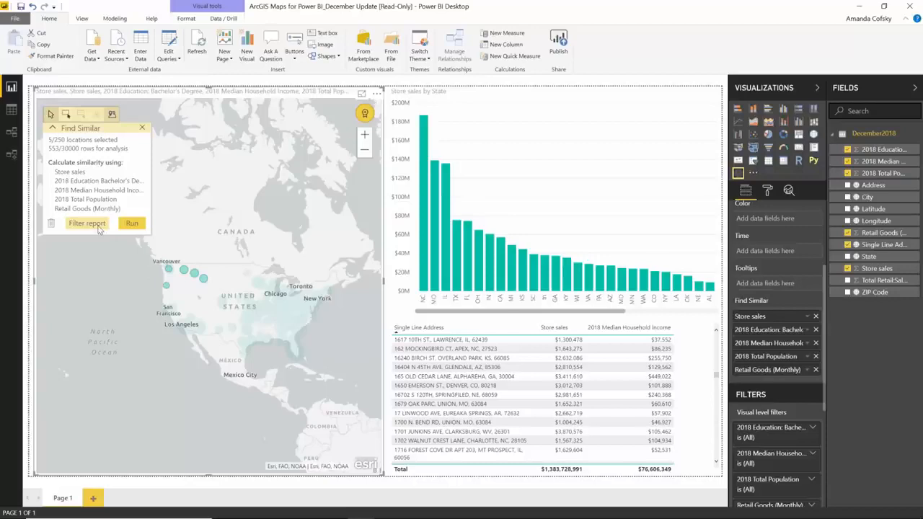
click(131, 223)
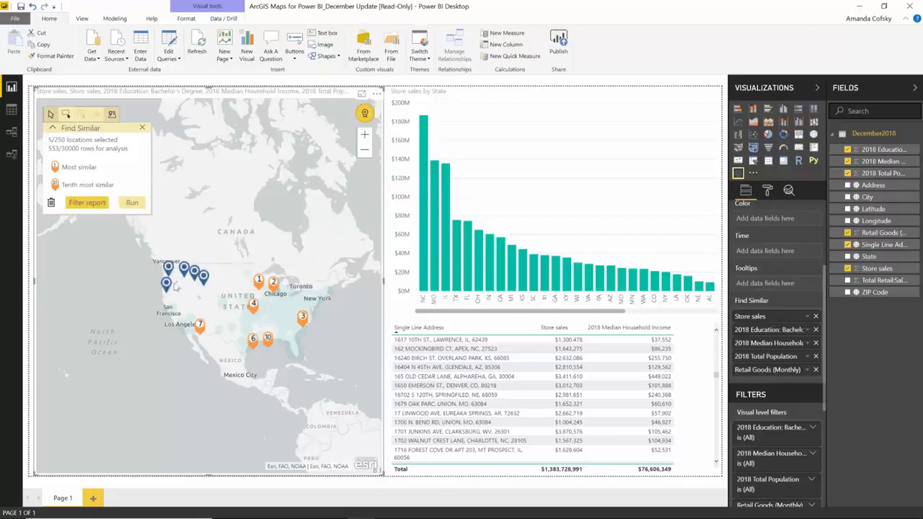
Step: Inspect the details of the reference and match pins, and filter the report to the most similar locations before closing Find Similar
mouse_move(194, 275)
mouse_move(305, 328)
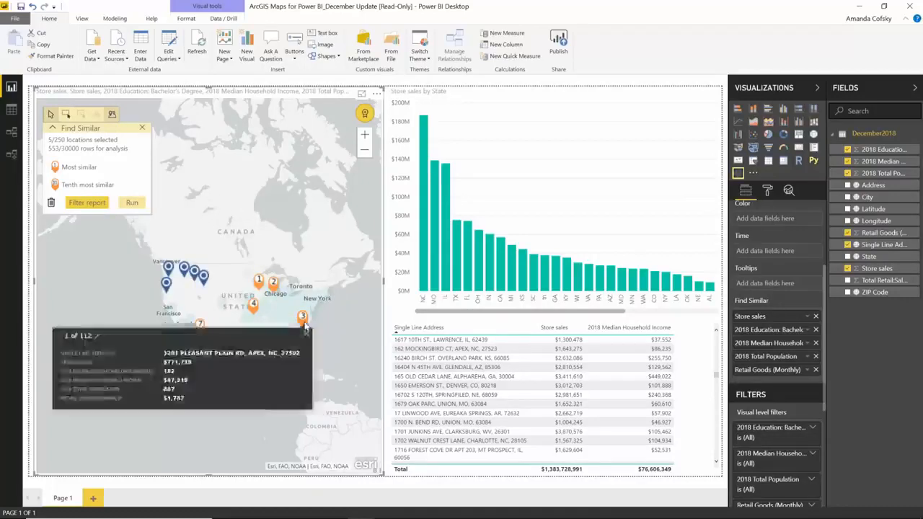
mouse_move(221, 318)
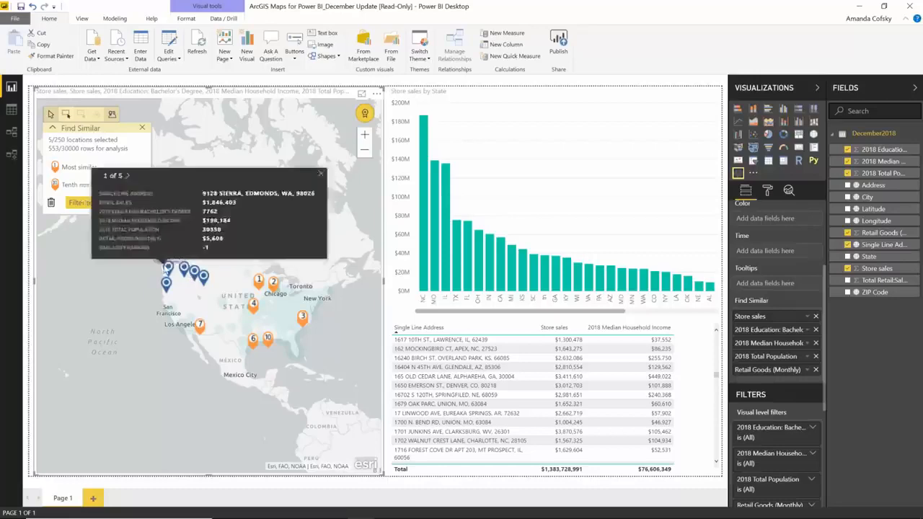
click(86, 203)
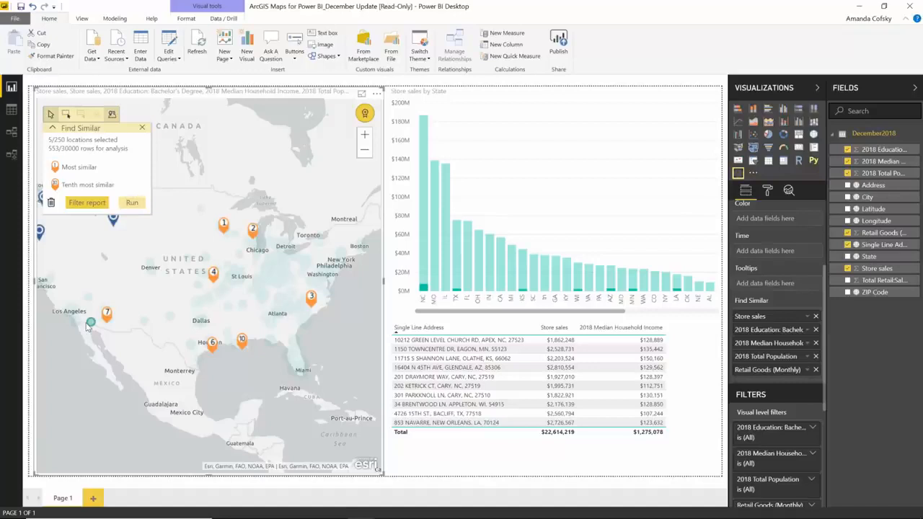
click(143, 129)
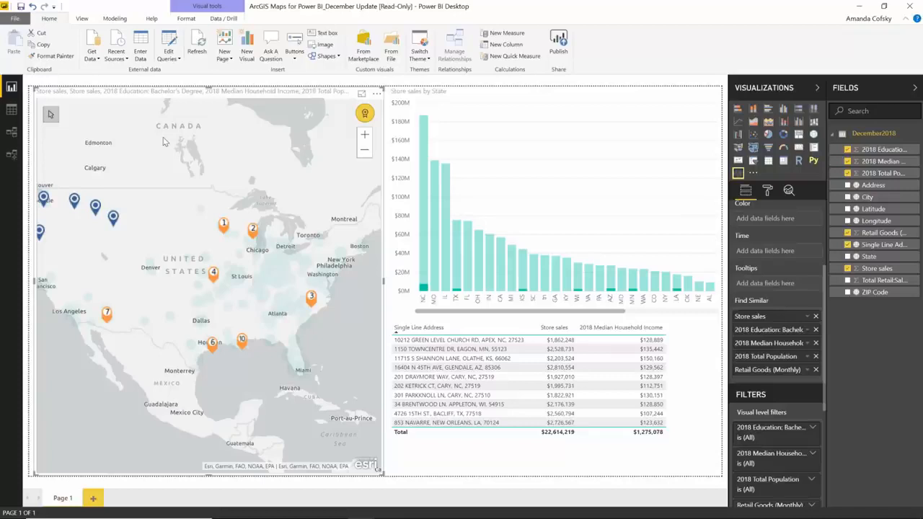
Step: Show the ArcGIS map in focus mode and switch it to editing
click(362, 94)
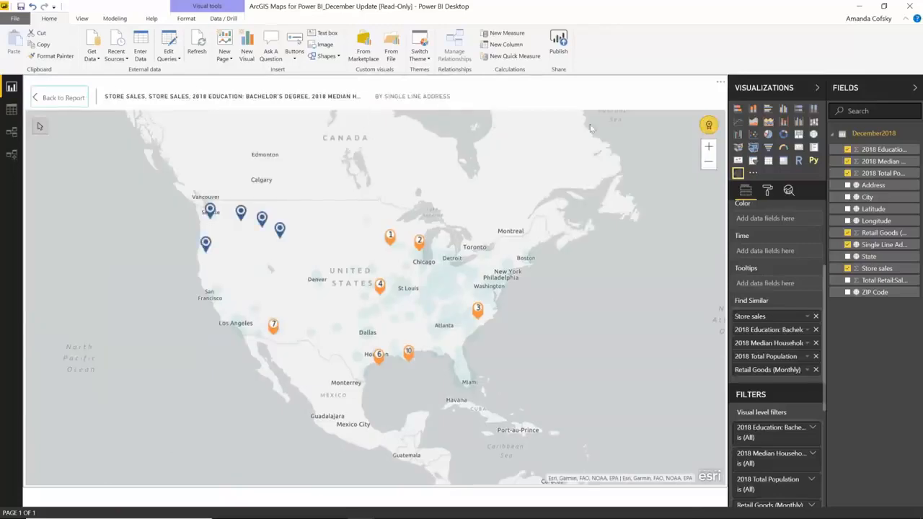
click(720, 82)
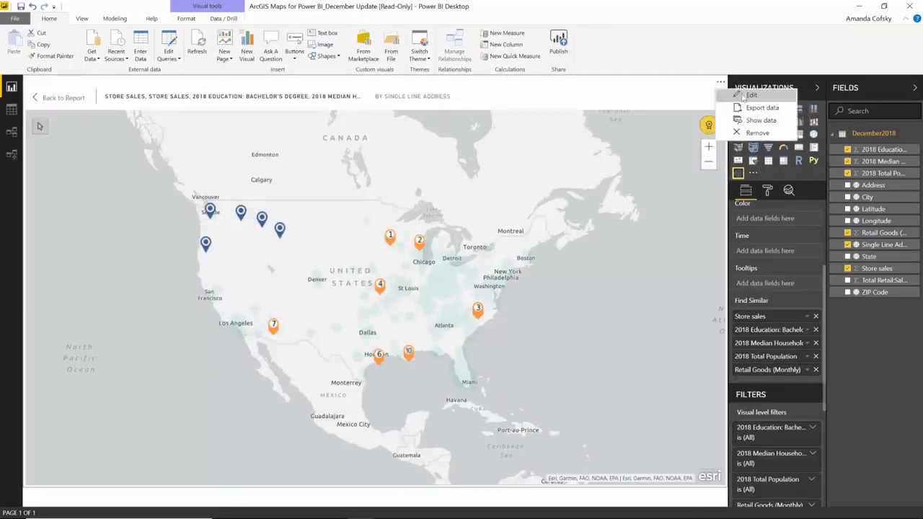
click(750, 95)
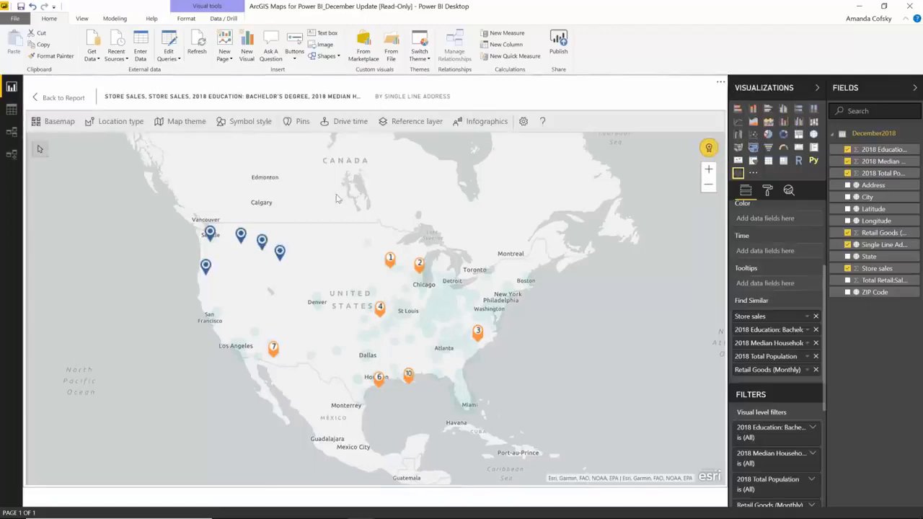
Step: Set the map's location type to one country with Australia as the country, and return to the report
click(120, 123)
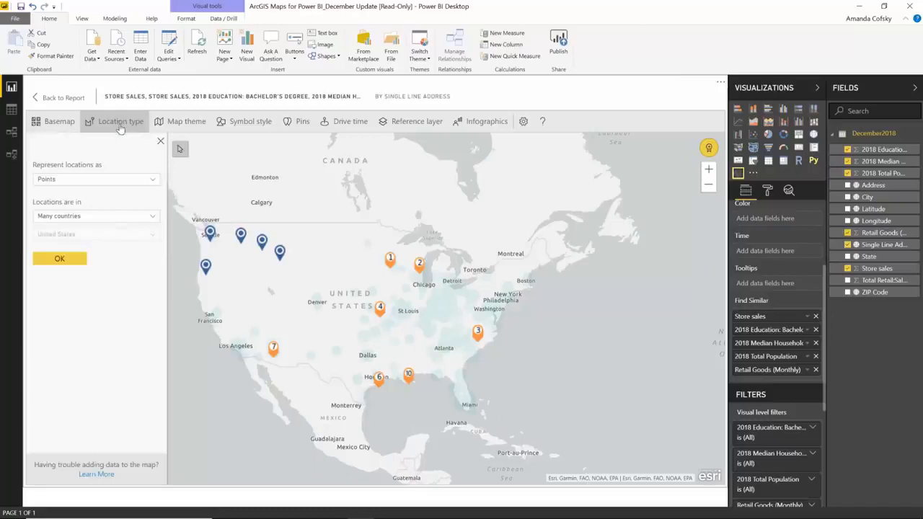
click(150, 217)
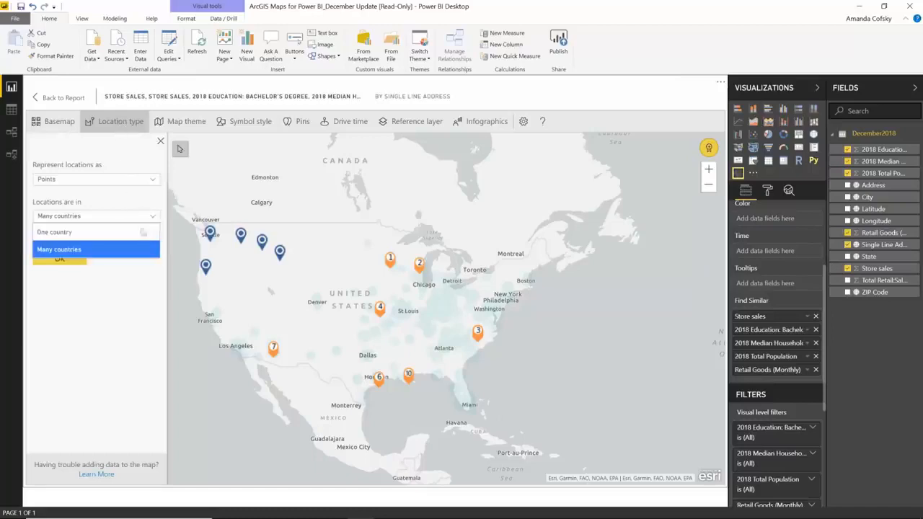
click(139, 232)
click(150, 236)
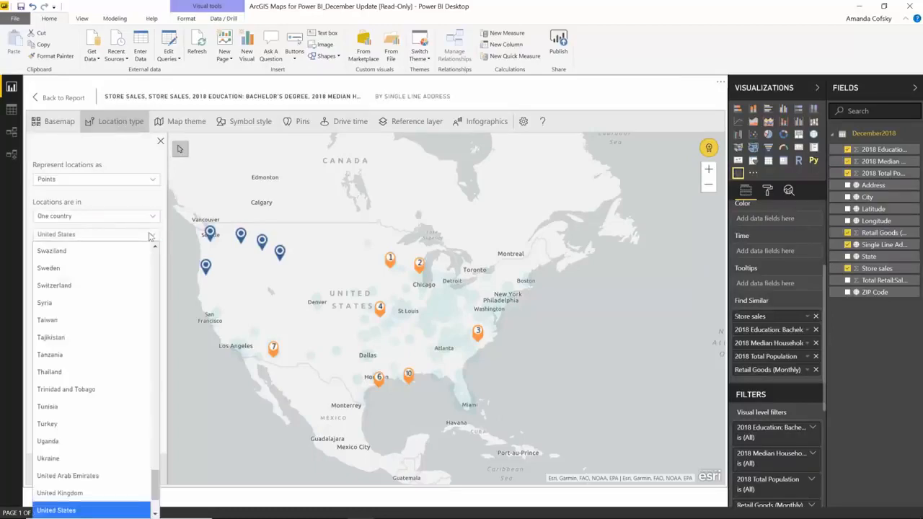
scroll(125, 366, down, 2)
scroll(125, 366, up, 20)
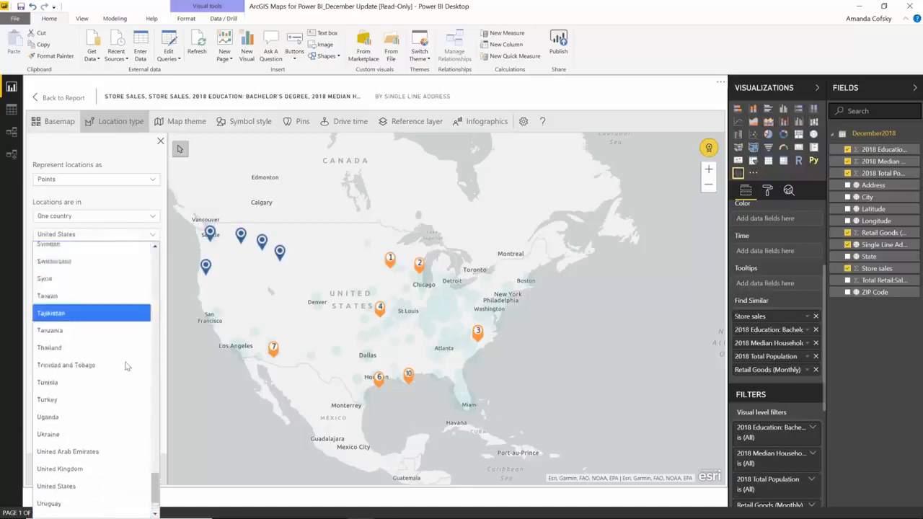
scroll(125, 366, up, 10)
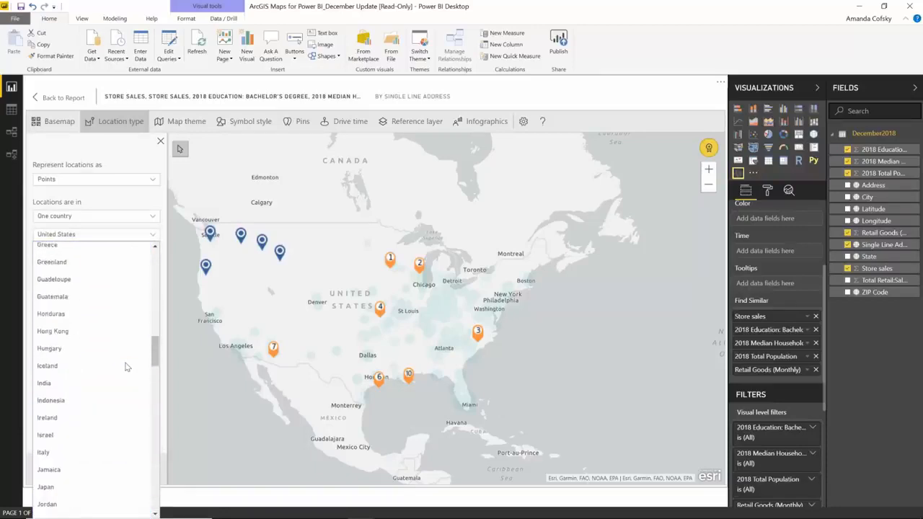
scroll(125, 367, down, 6)
scroll(125, 366, down, 5)
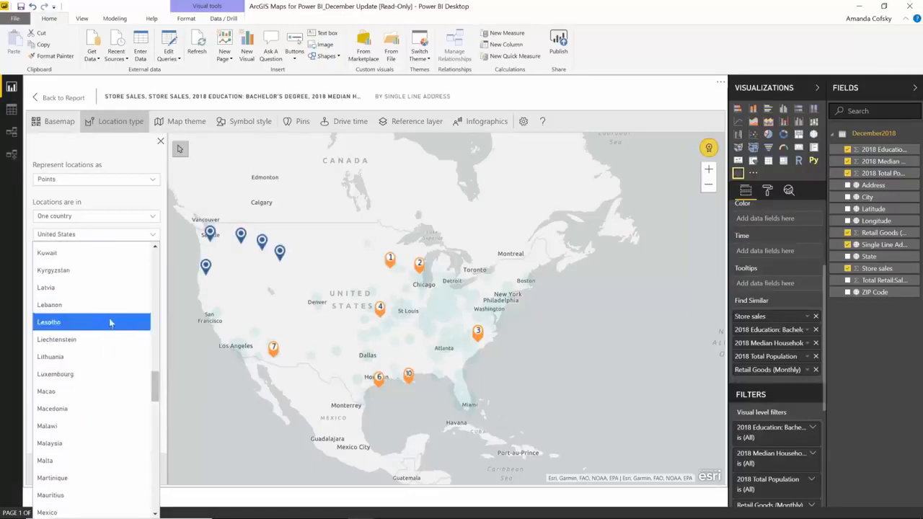
scroll(110, 322, up, 1)
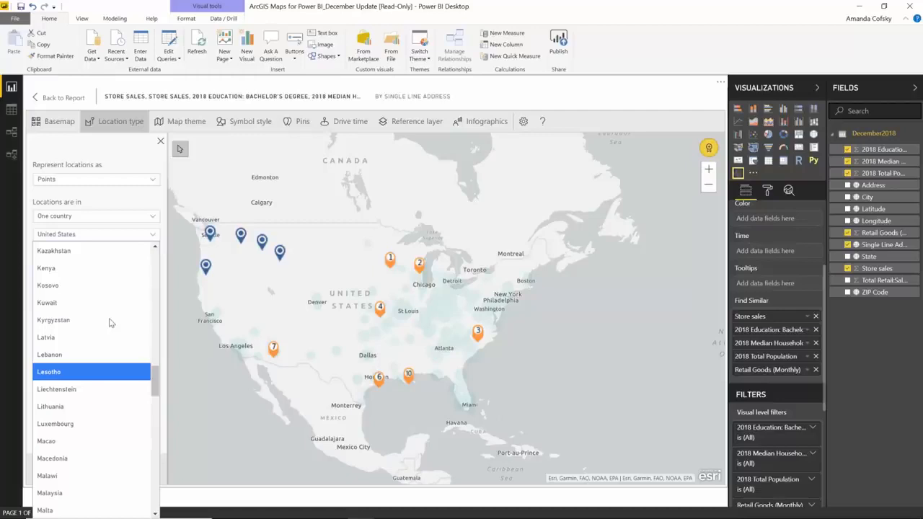
scroll(110, 322, up, 10)
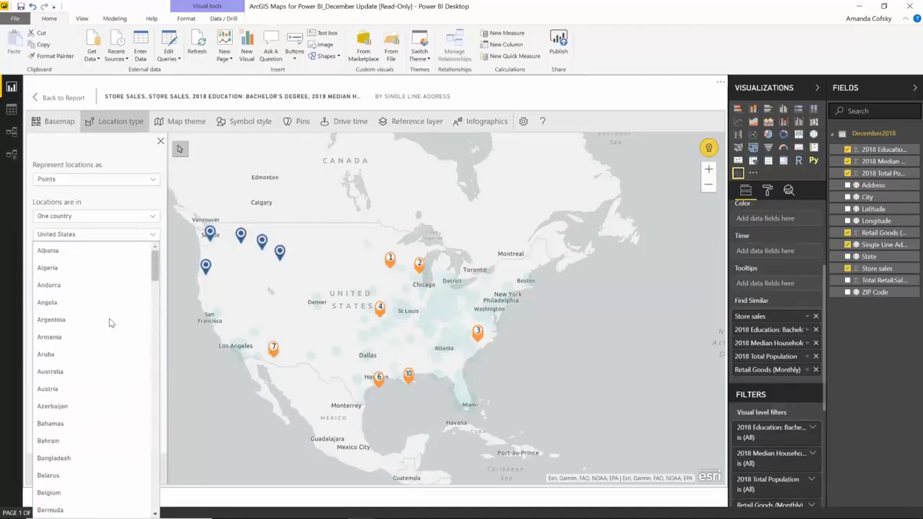
click(87, 371)
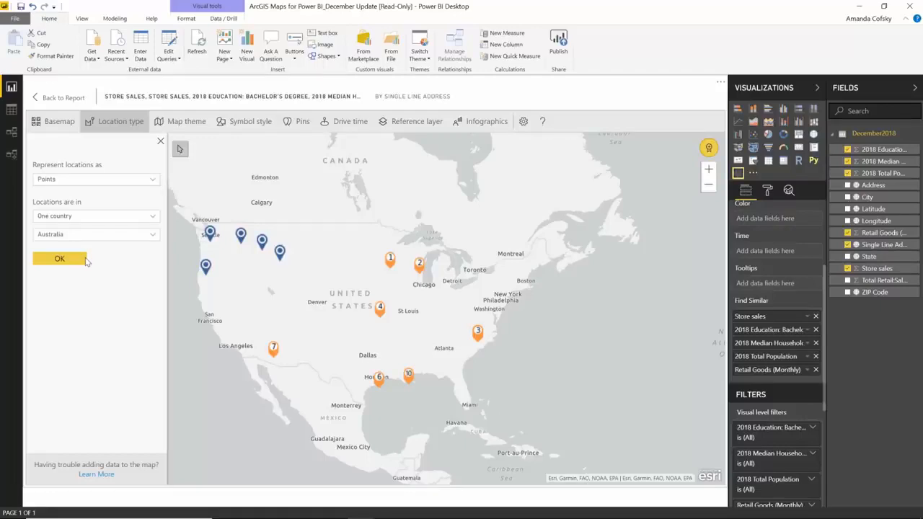
click(72, 98)
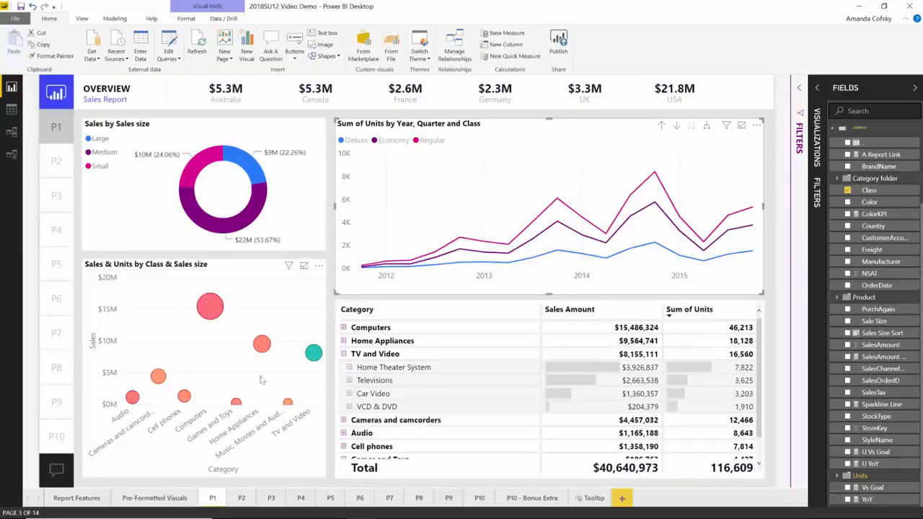
Step: Collapse and reopen the fields list in the 2018SU12 Video Demo report, moving keyboard focus down to the Customers table
click(854, 89)
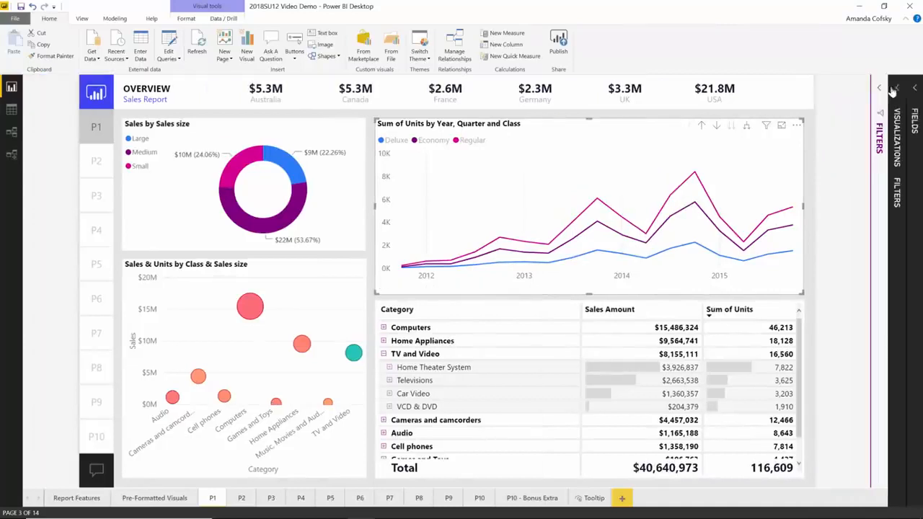
click(915, 90)
key(Tab)
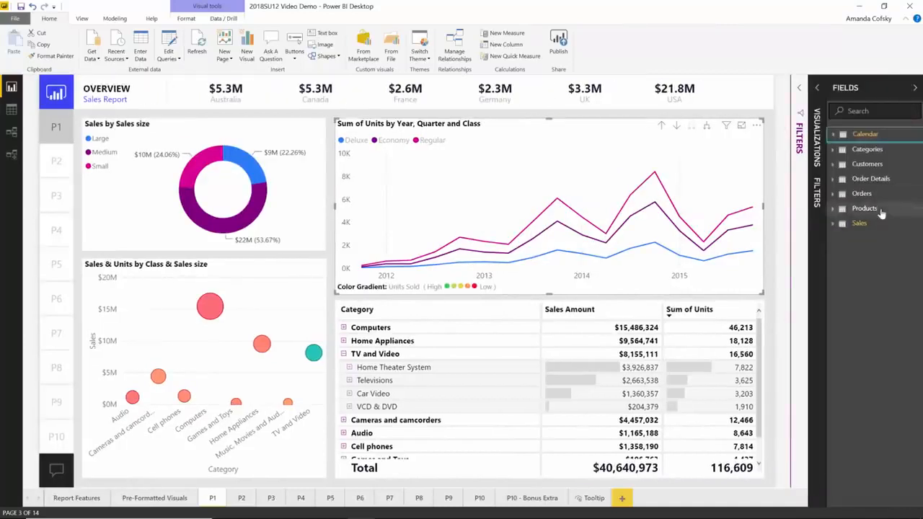
key(Down)
key(Down)
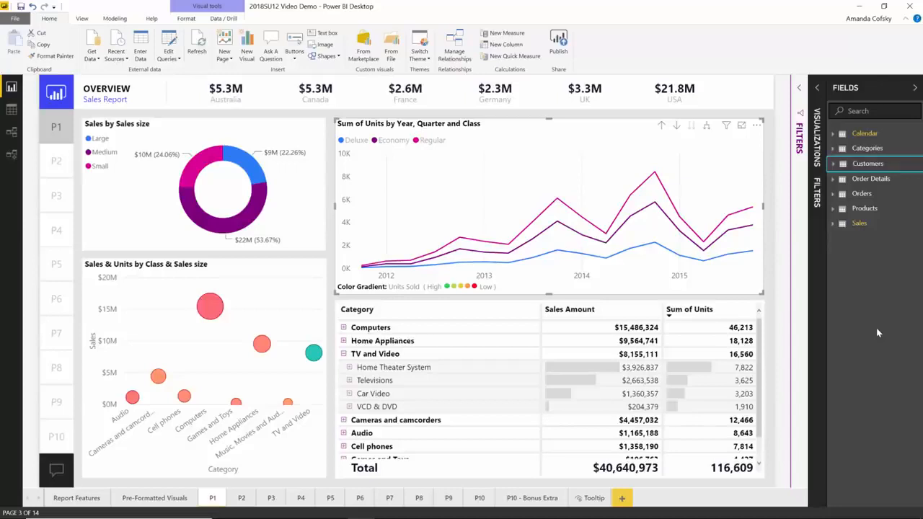
Step: Expand, collapse and re-expand the Customers table in the fields list, moving keyboard focus down through its fields to ContactName
key(Right)
mouse_move(876, 327)
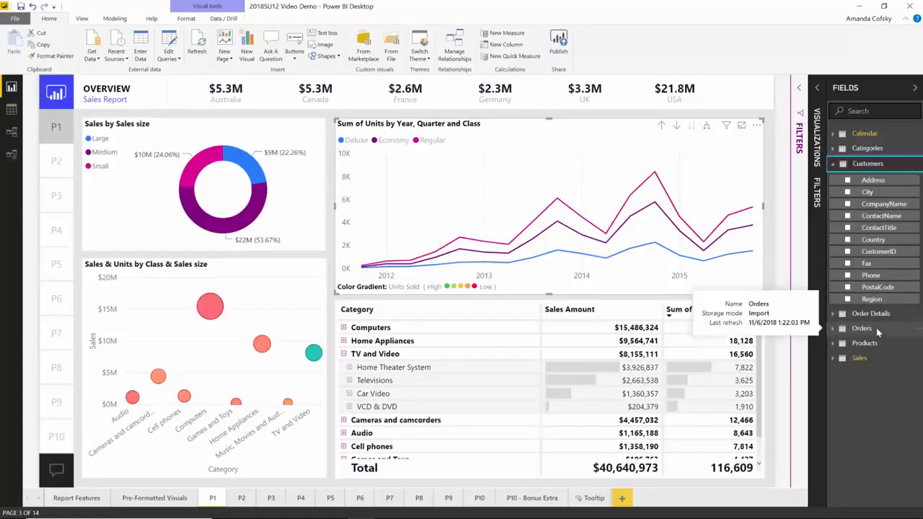
key(Left)
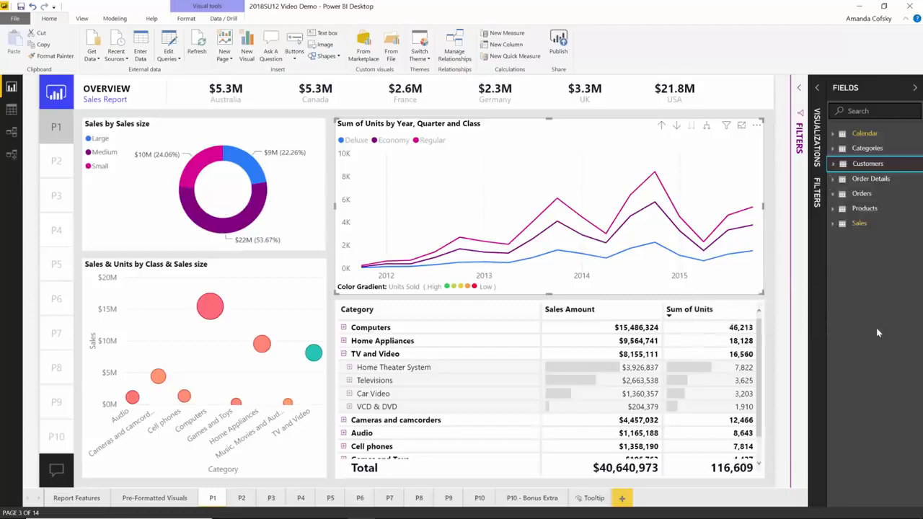
key(Right)
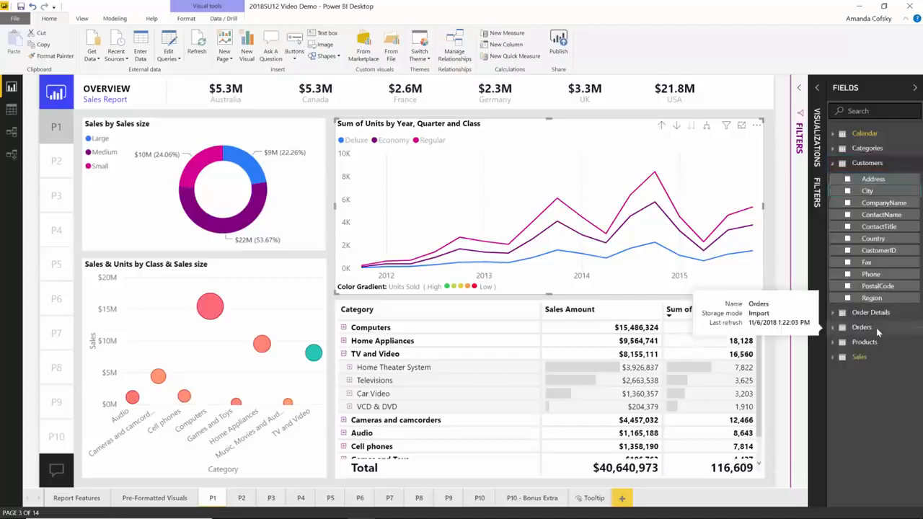
key(Down)
key(Down)
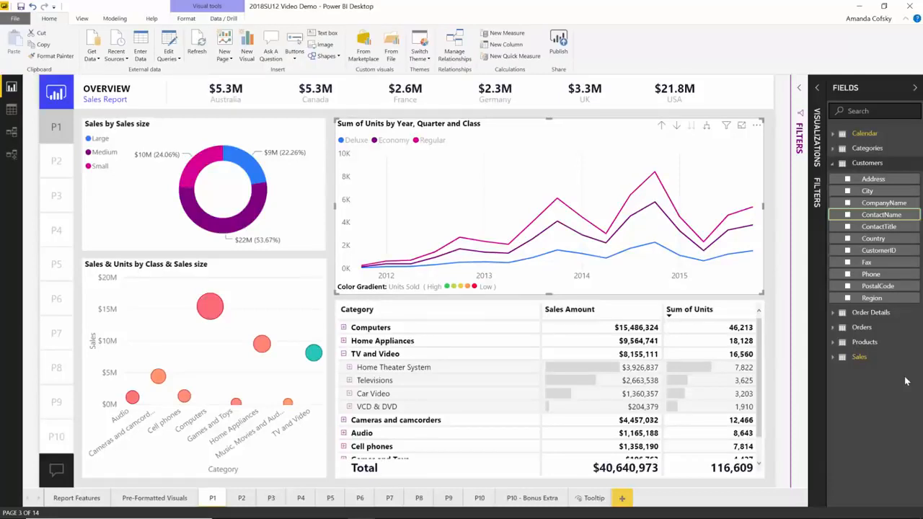
Step: Browse the context options of the ContactName field and check the field for the selected line chart
key(shift+F10)
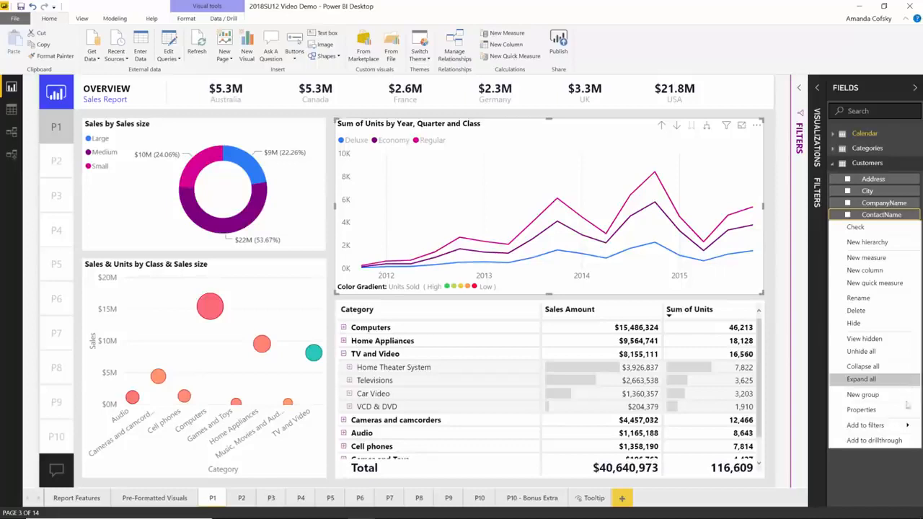
key(Up)
key(Up)
key(Up)
key(Up)
key(Up)
key(Up)
key(Up)
key(Up)
key(Up)
key(Up)
key(Up)
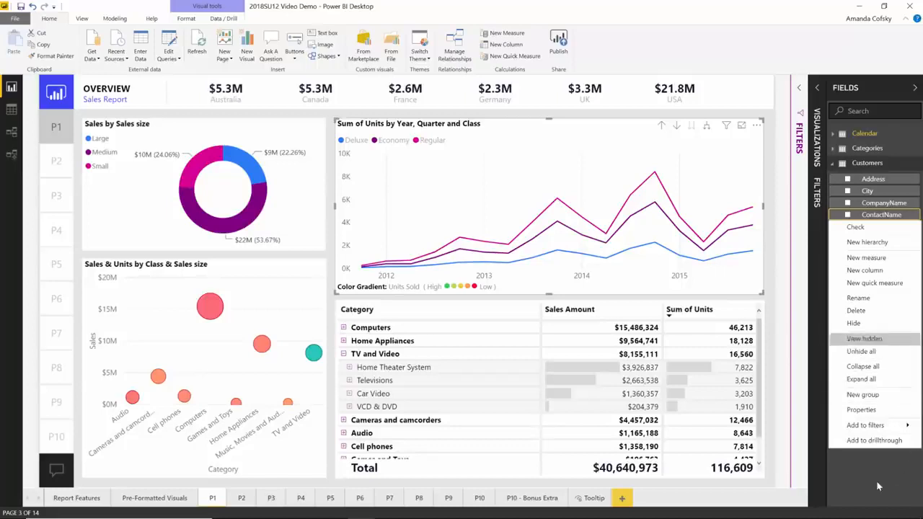
key(Up)
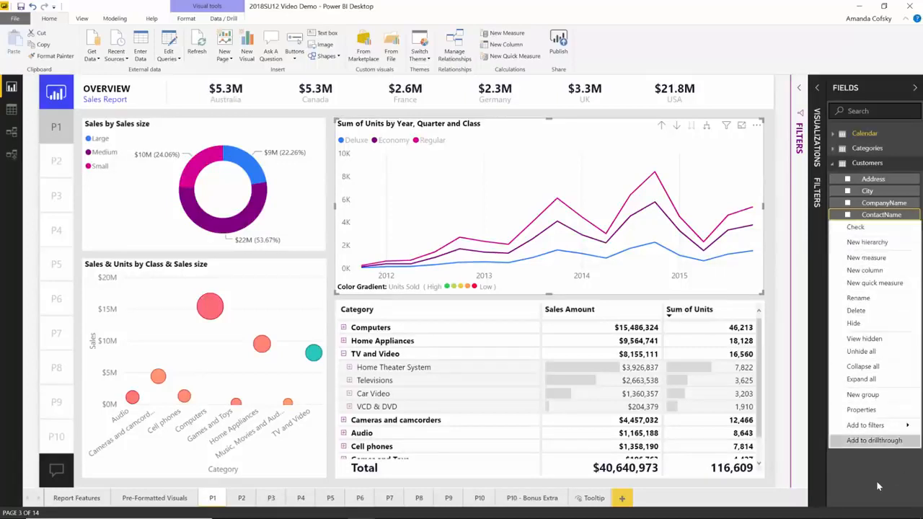
key(Down)
key(Down)
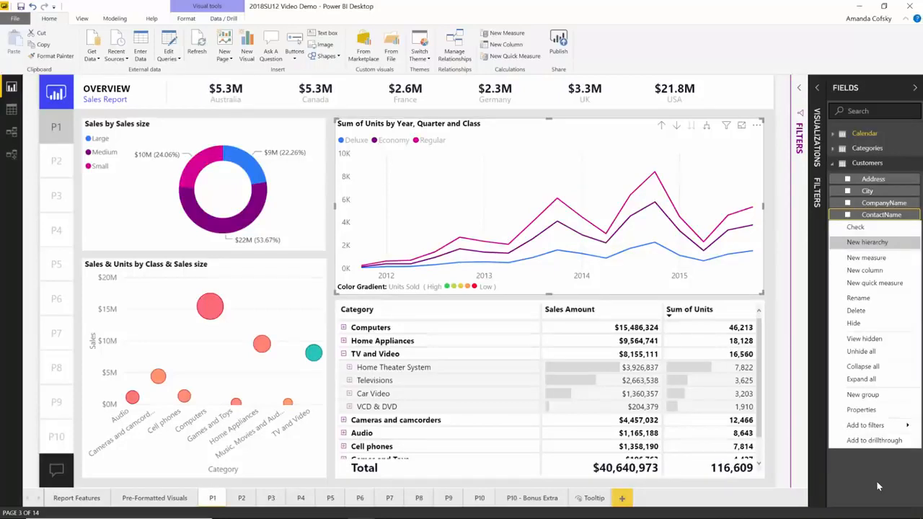
key(Up)
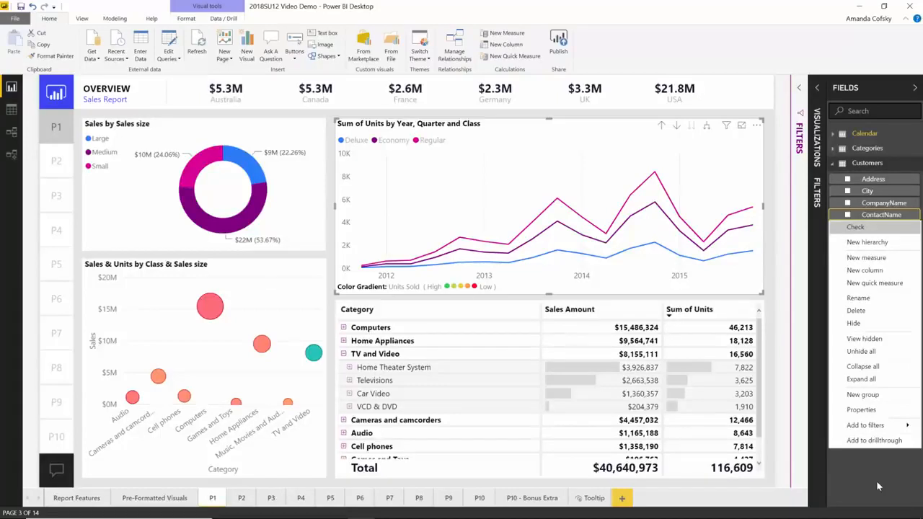
key(Return)
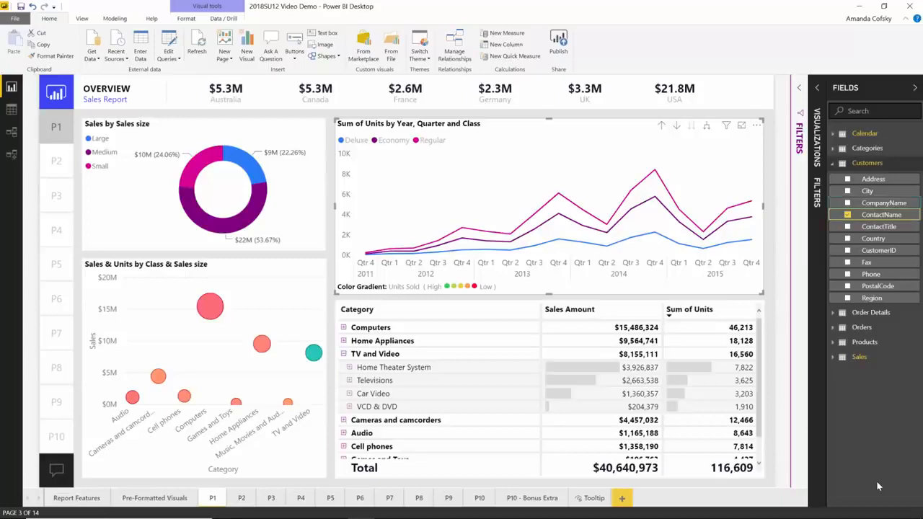
Step: Examine the CompanyName field's context options down to Add to drillthrough, including the filter levels offered under Add to filters
key(shift+F10)
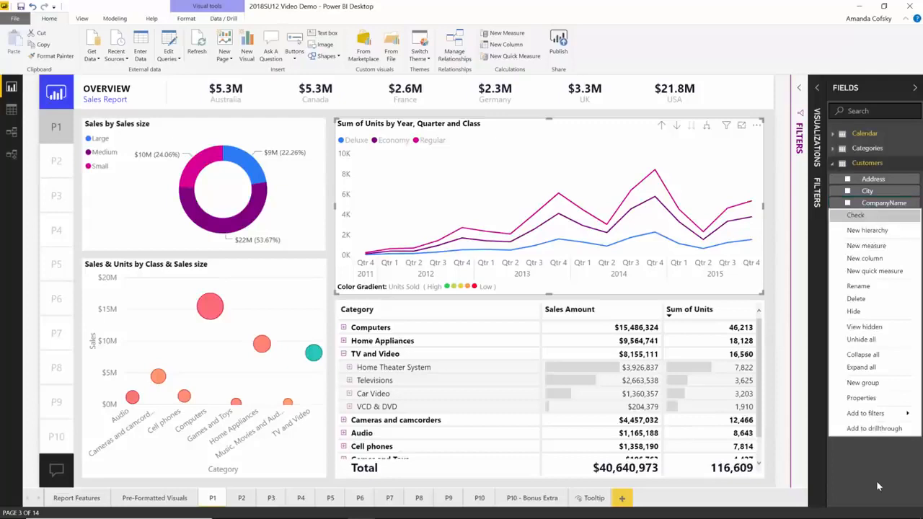
key(Down)
key(Down)
key(Down)
key(Down)
key(Down)
key(Down)
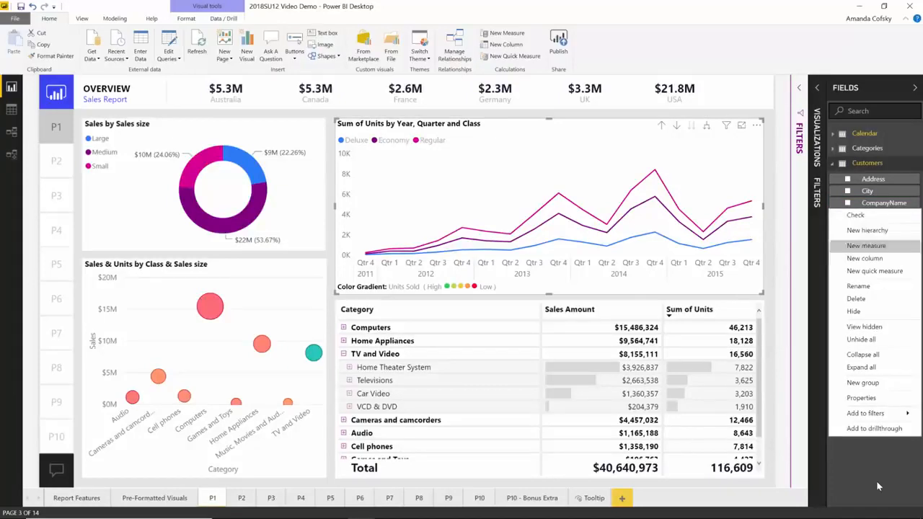
key(Down)
key(Down)
key(Down)
key(Down)
key(Down)
key(Down)
key(Down)
key(Down)
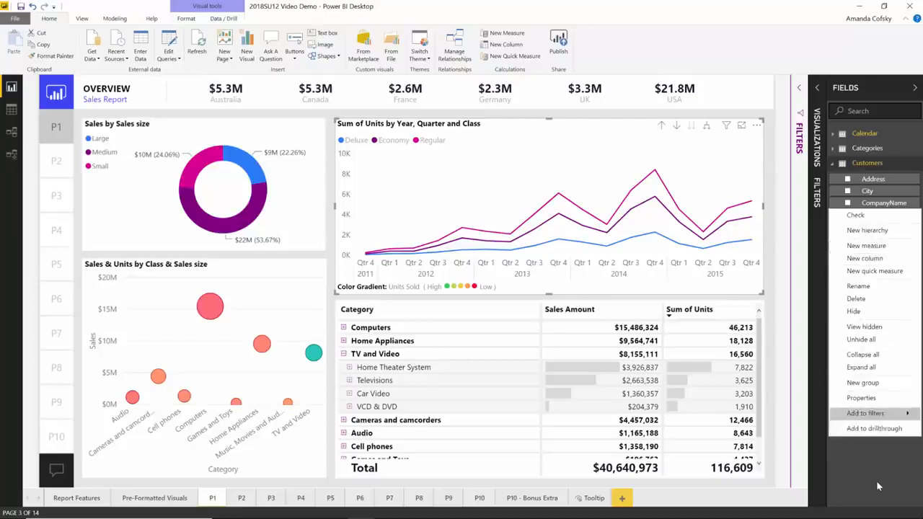
key(Down)
key(Up)
key(Up)
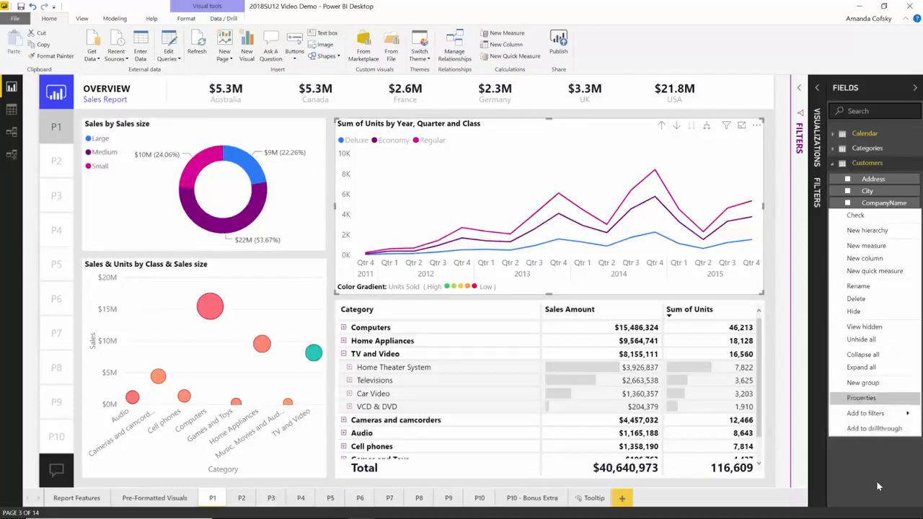
key(Down)
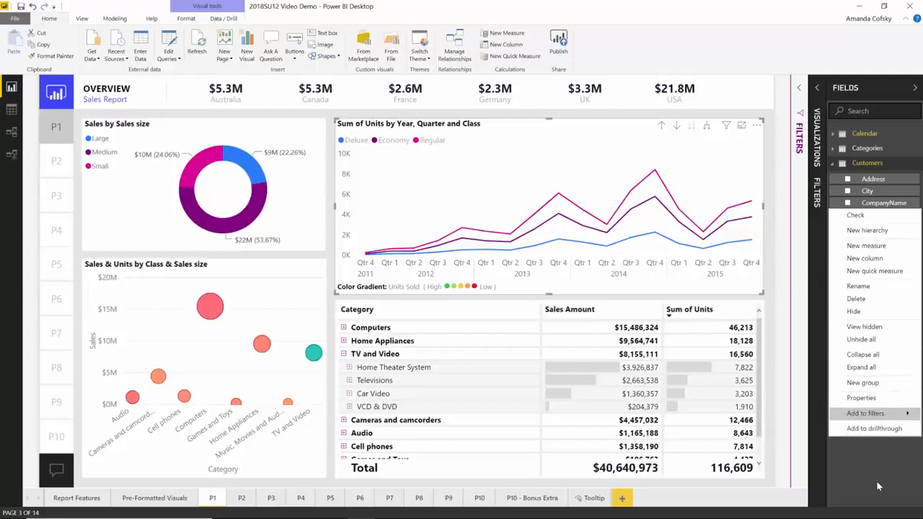
key(Right)
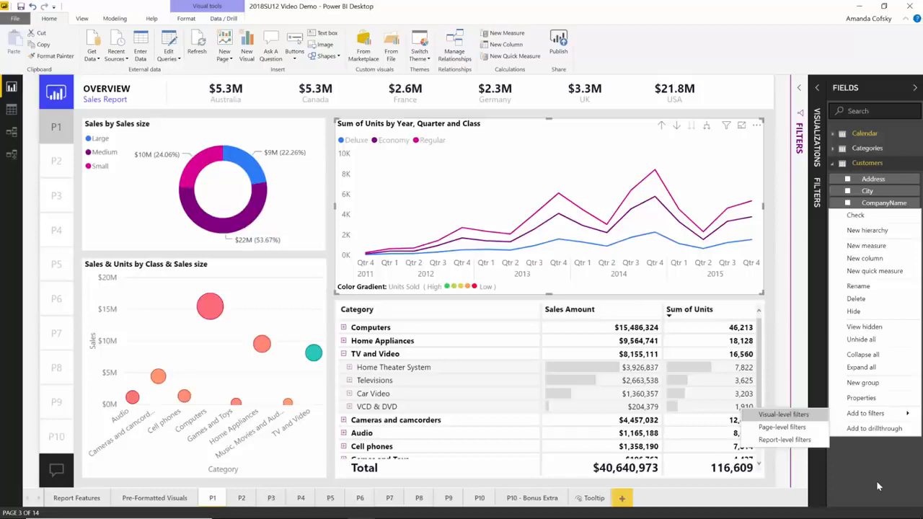
key(Left)
key(Down)
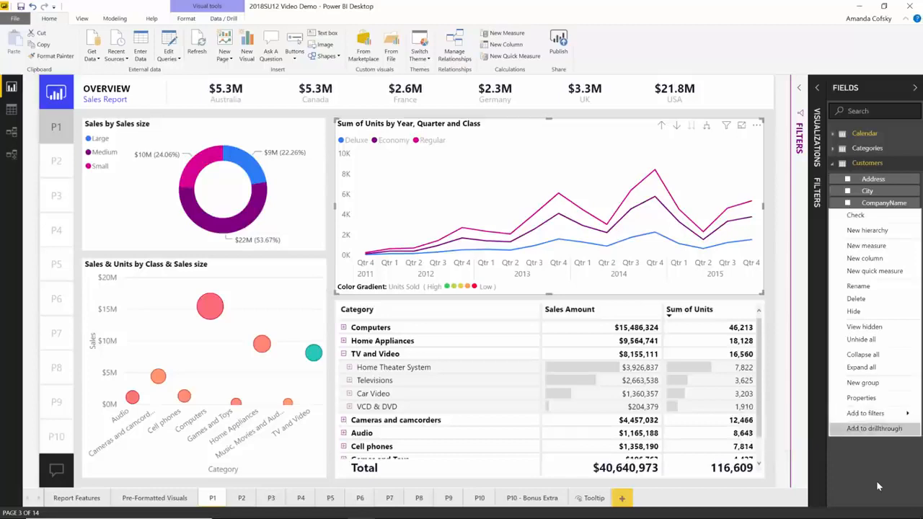
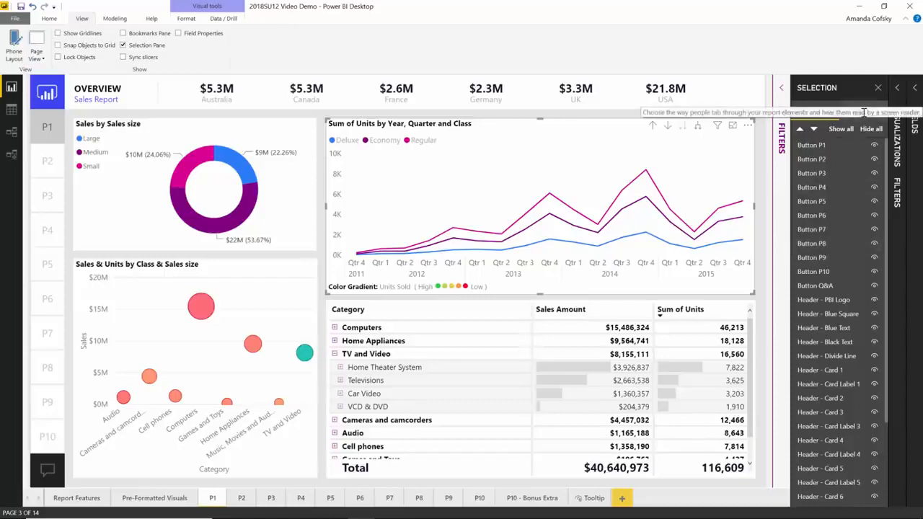
Step: Show the page's tab order and check which report elements its first entries refer to, from Header - Black Text to Button P2
click(863, 110)
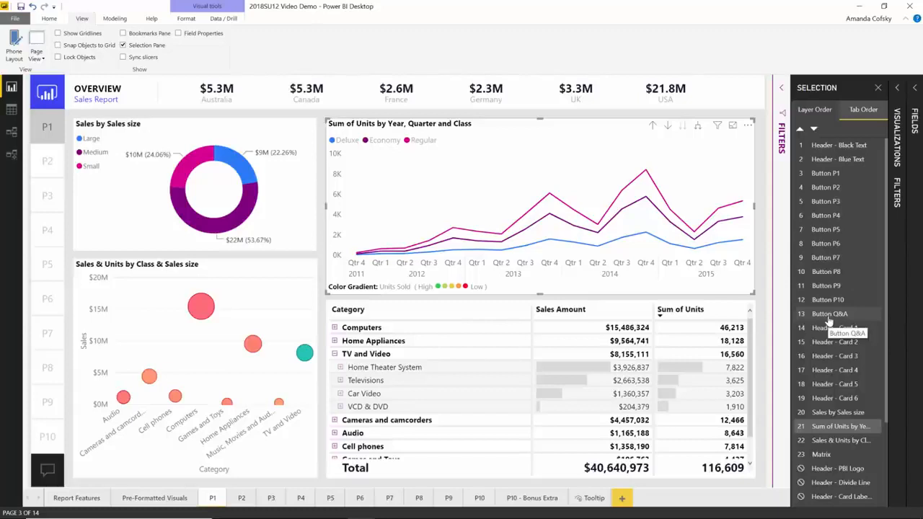
click(842, 144)
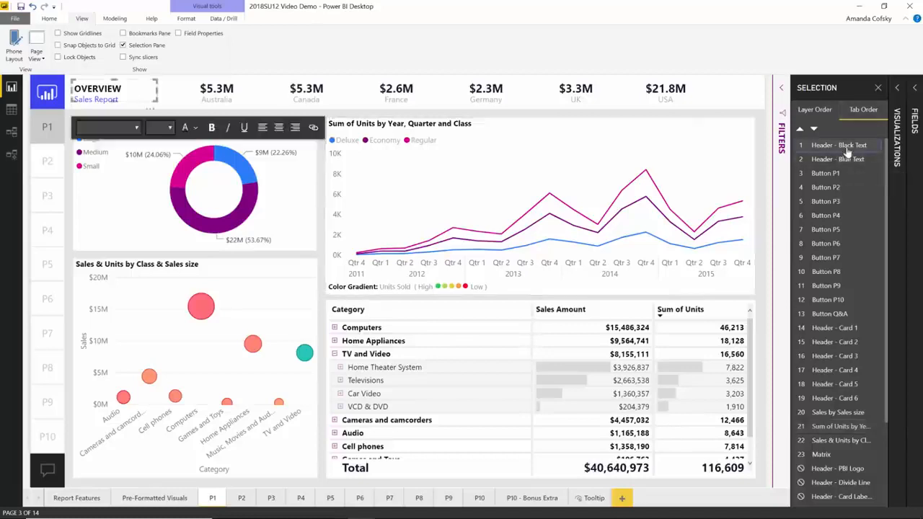
click(848, 160)
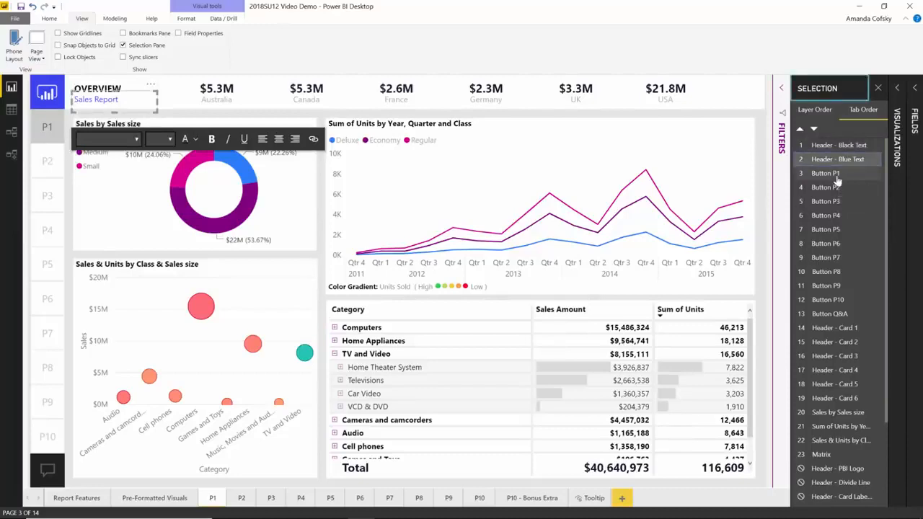
click(836, 177)
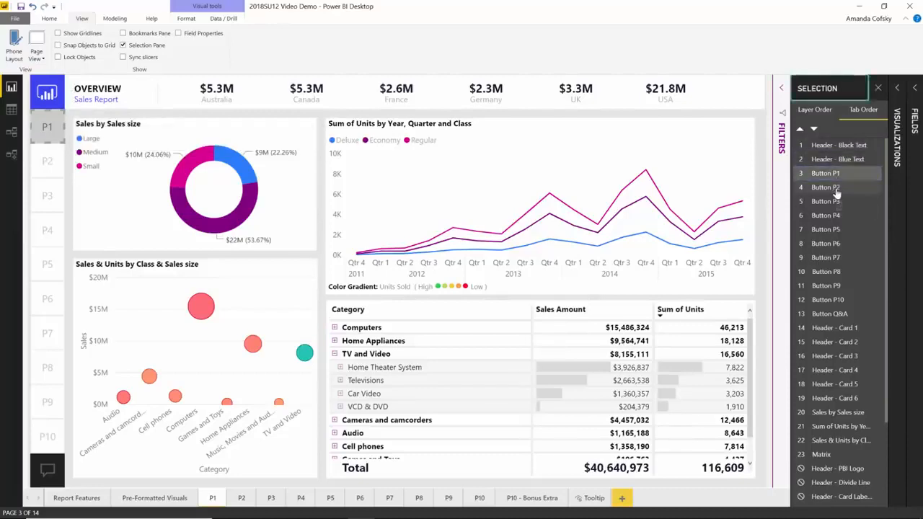
click(835, 190)
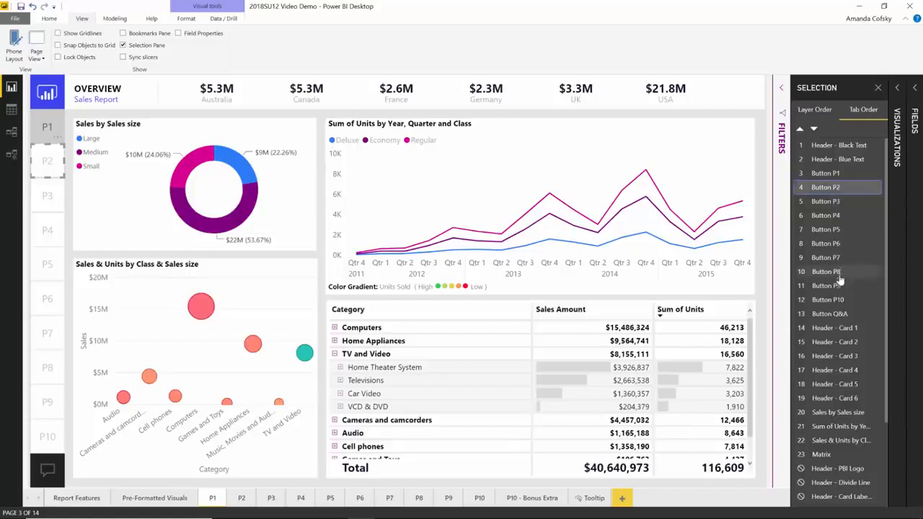
Step: Move Header - Card 1 through Header - Card 6 to positions 3 to 8 in the tab order, directly ahead of Button P1
click(844, 329)
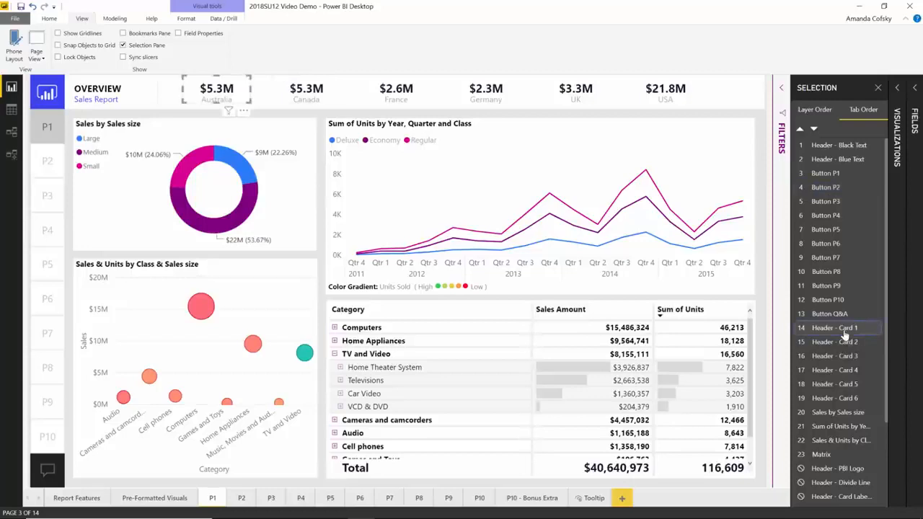
drag(844, 333, 837, 174)
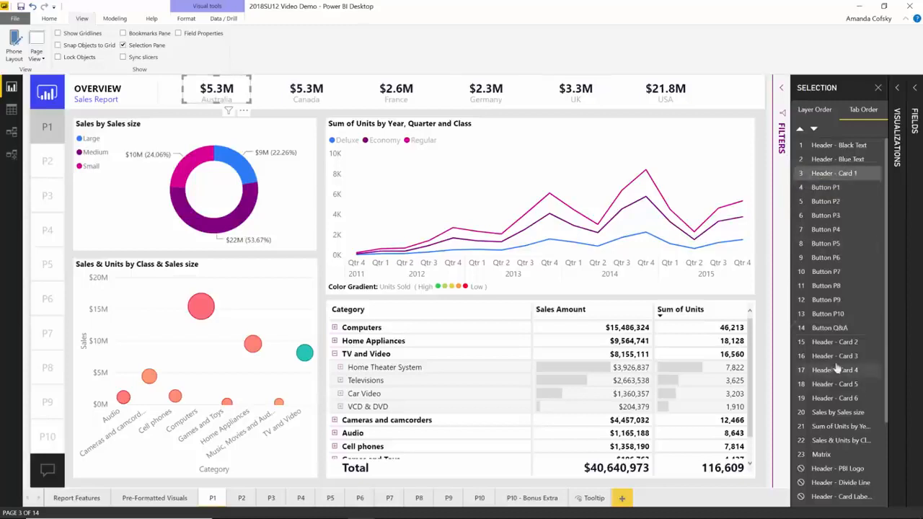
drag(837, 343, 833, 202)
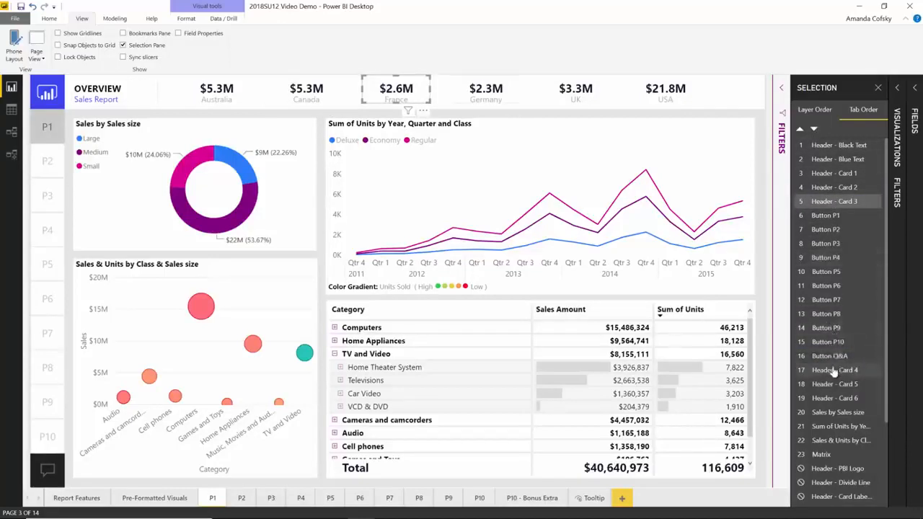
drag(835, 371, 834, 212)
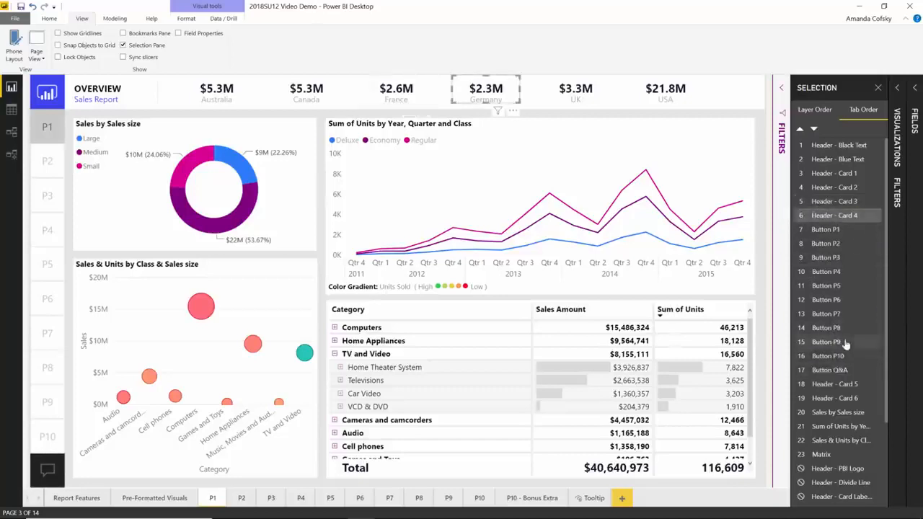
click(845, 383)
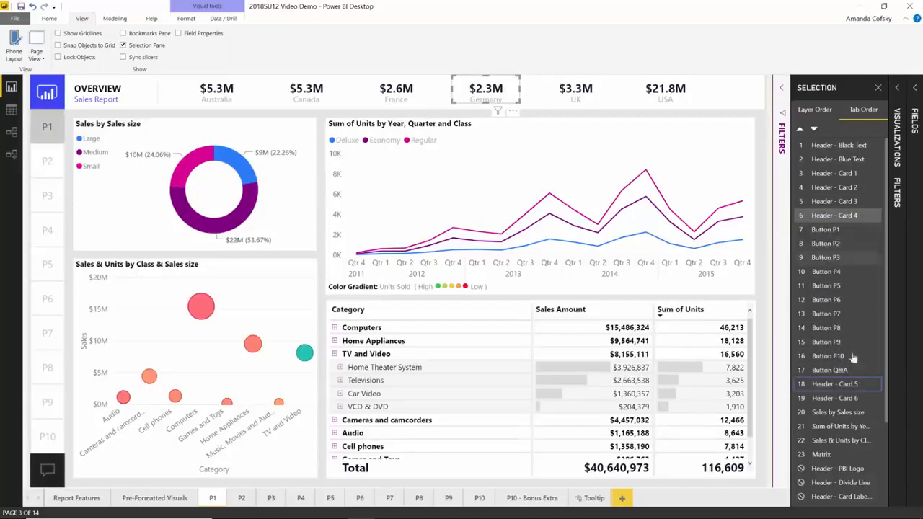
drag(845, 384, 837, 229)
drag(834, 400, 835, 241)
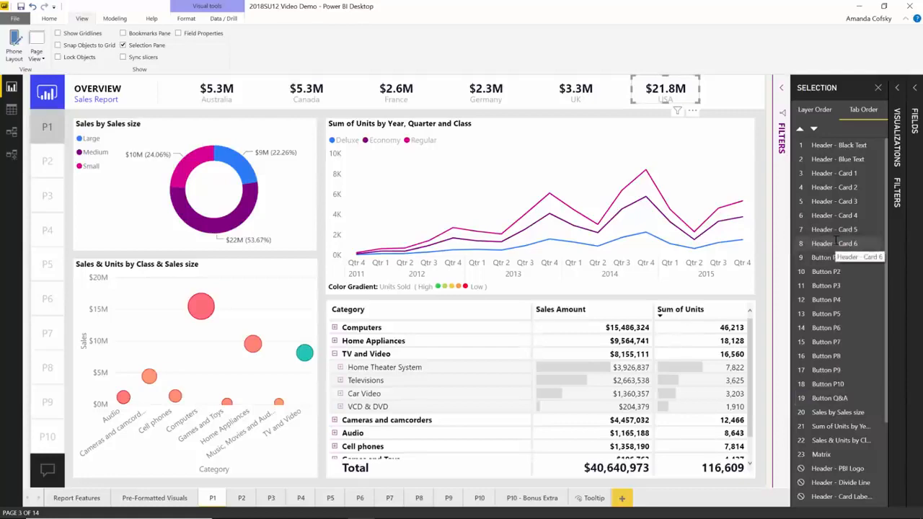
Step: Inspect the Header - Divide Line entry among the excluded elements, and exclude the Matrix from the tab order before including it again
scroll(837, 315, down, 3)
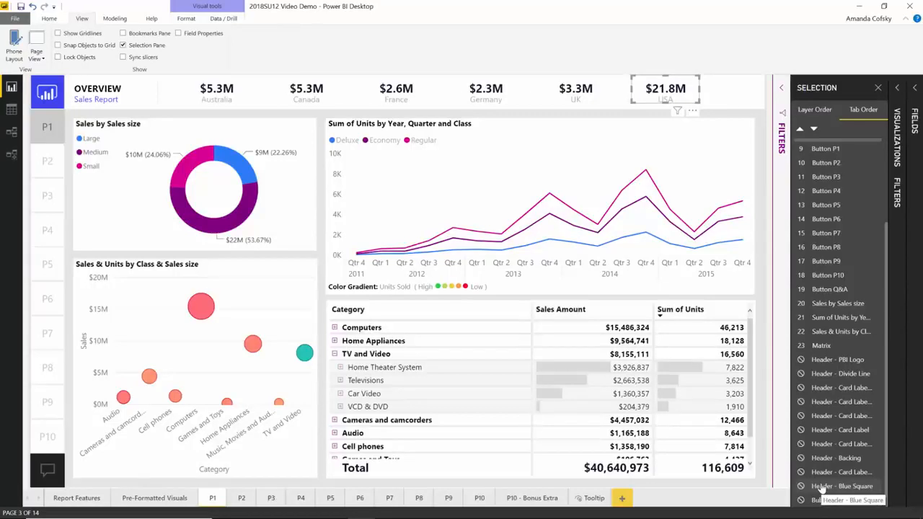
click(837, 381)
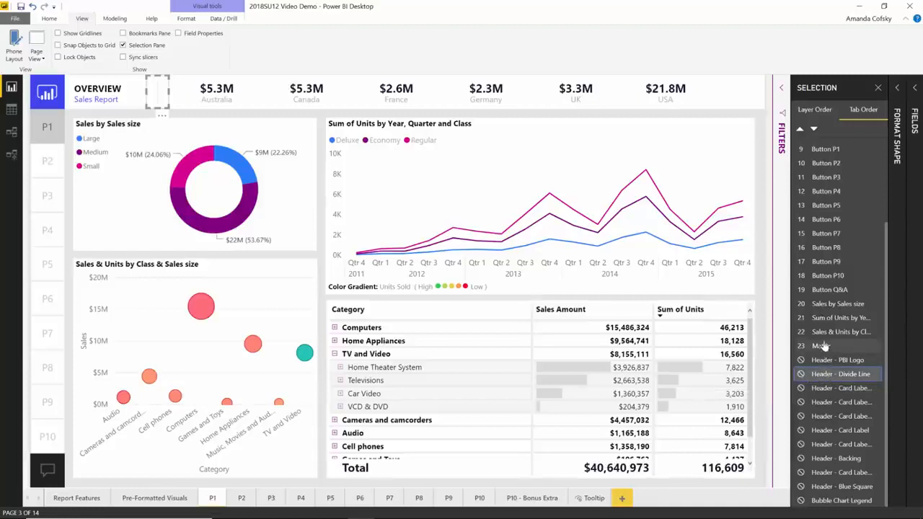
click(848, 349)
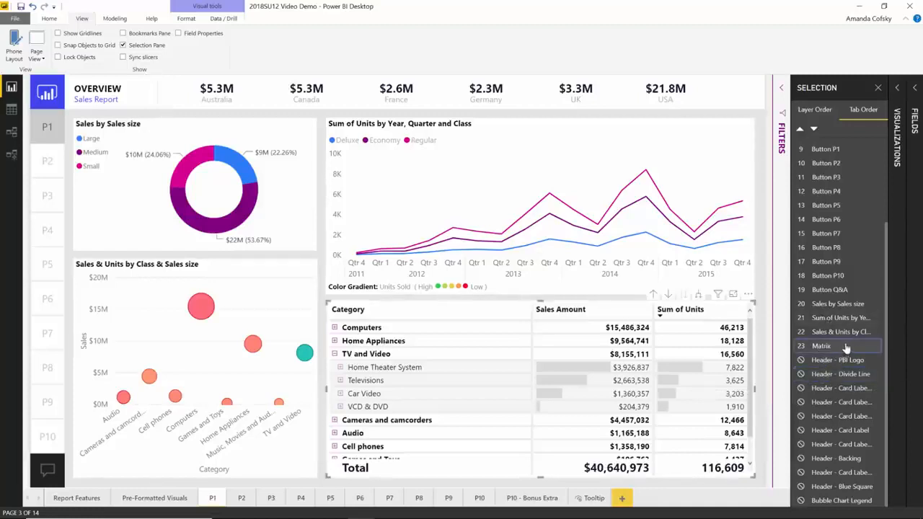
click(801, 347)
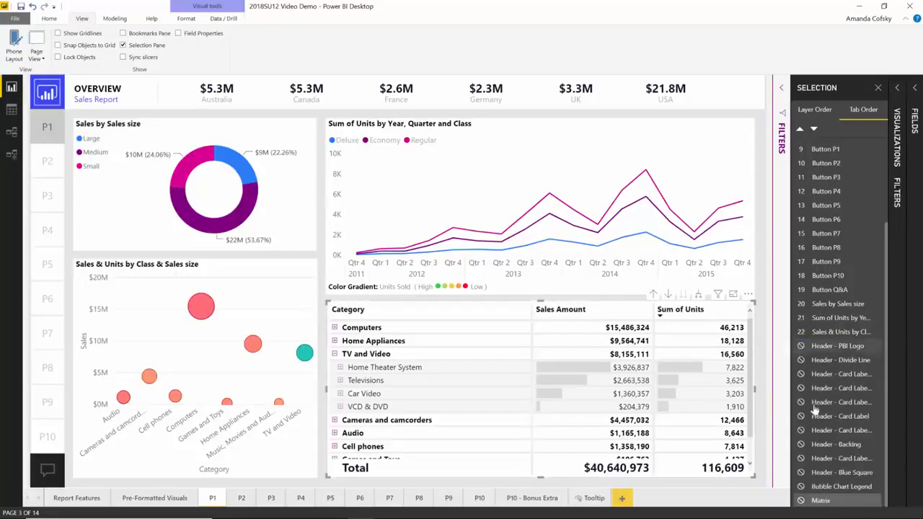
click(802, 501)
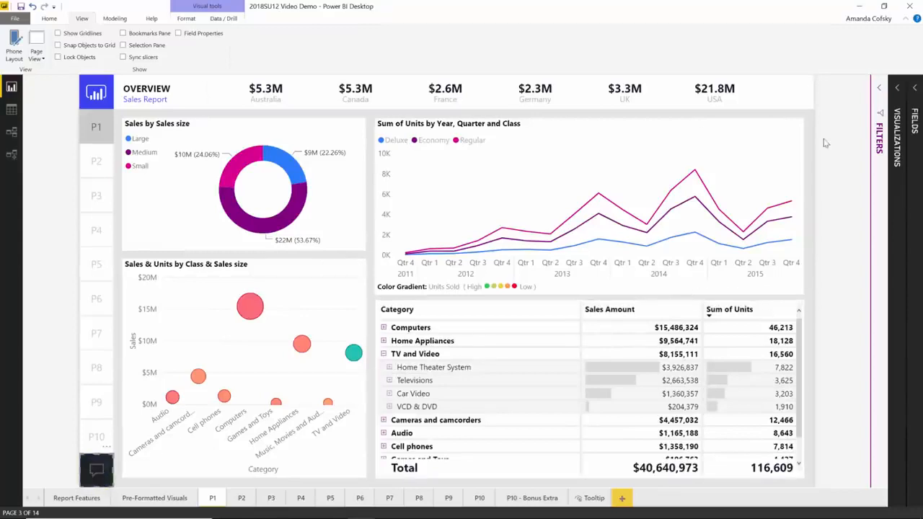
Step: Examine the Q&A button's Action settings, trying the Bookmark type, restoring Q&A, and checking the tooltip text
click(899, 91)
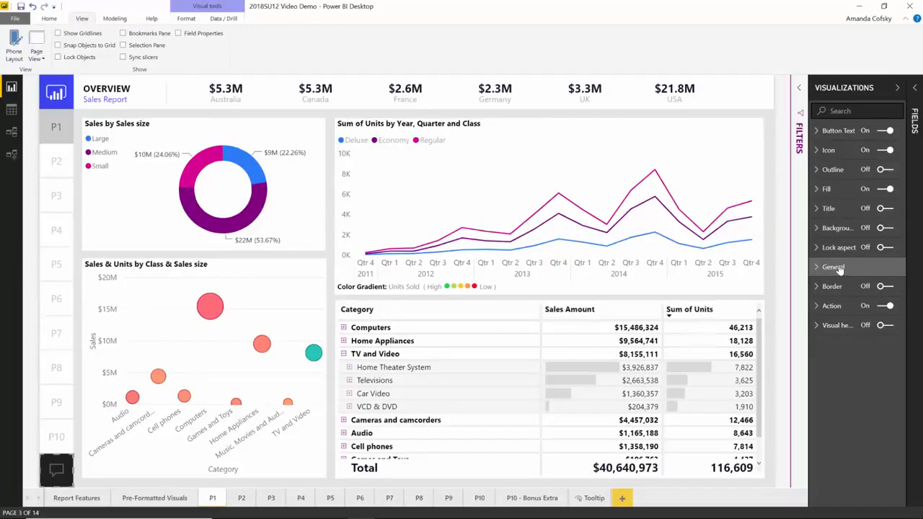
click(833, 309)
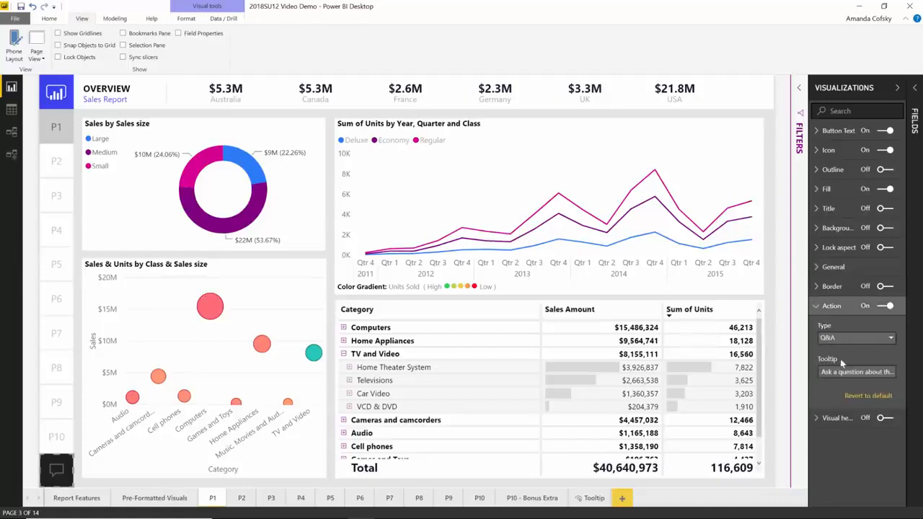
click(846, 345)
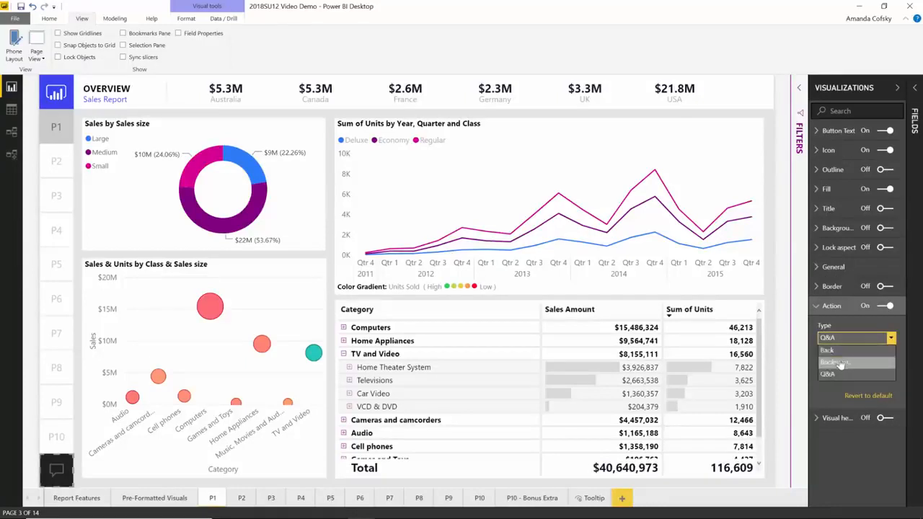
click(842, 362)
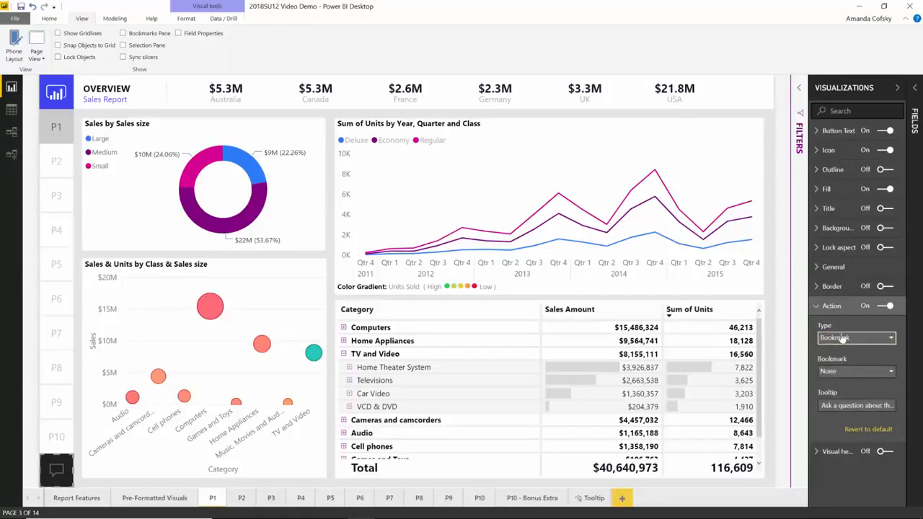
click(842, 338)
click(828, 373)
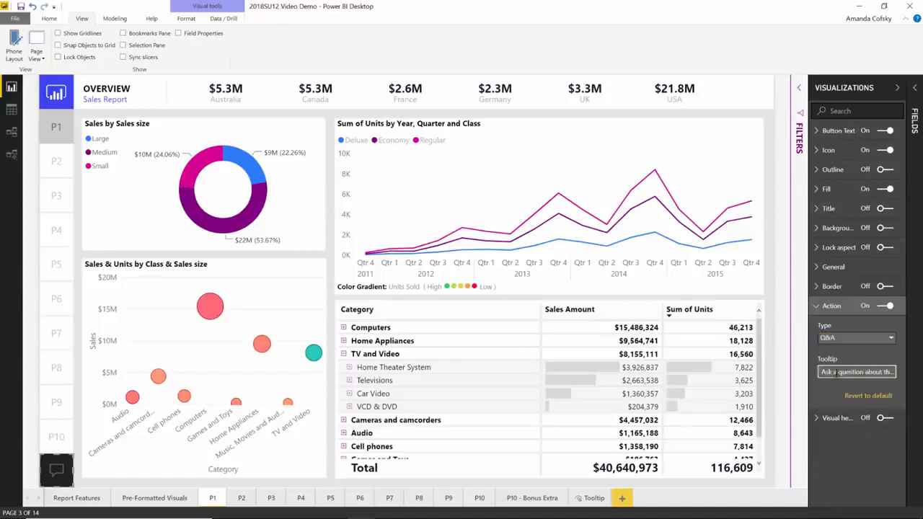
drag(827, 371, 807, 368)
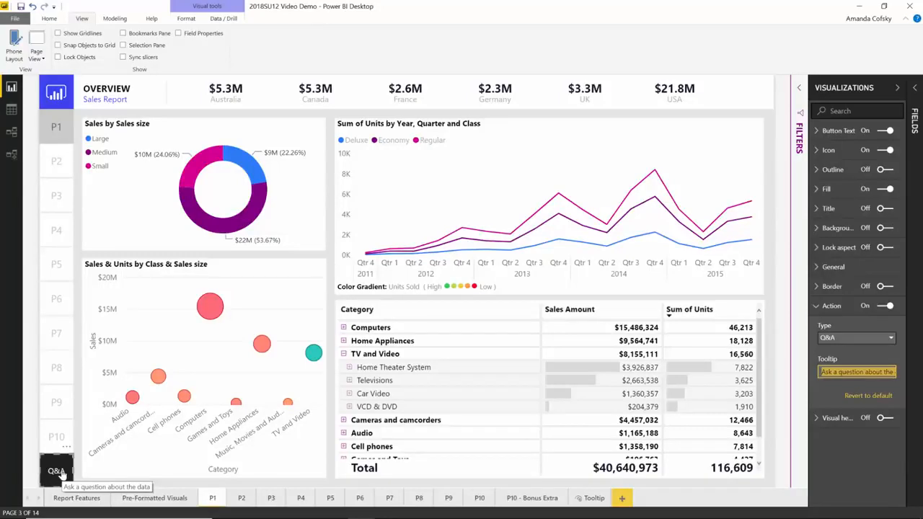
key(alt+Tab)
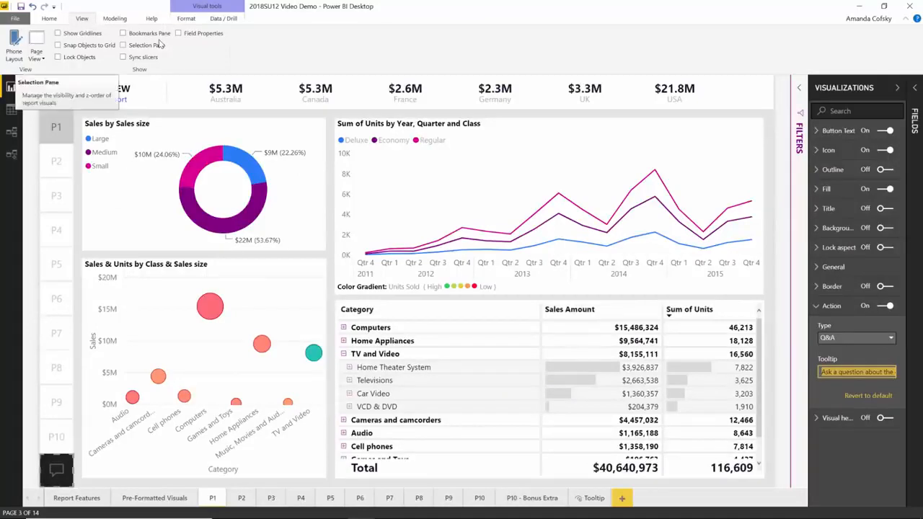
Step: Turn on interaction editing for the Sales by Sales size donut chart
click(186, 128)
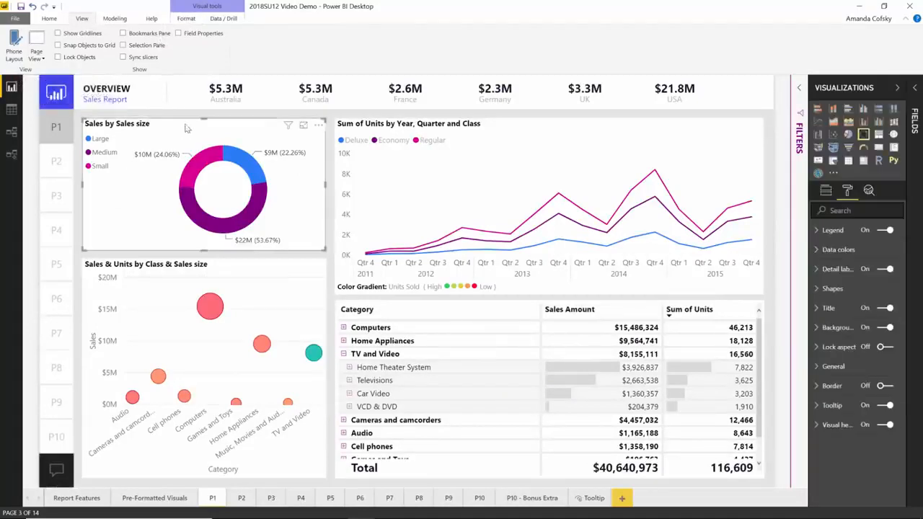
click(188, 20)
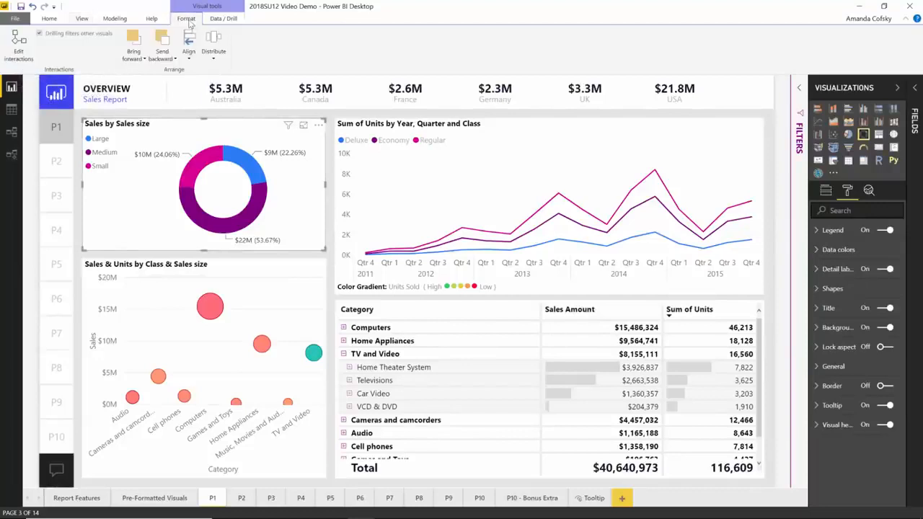
click(16, 45)
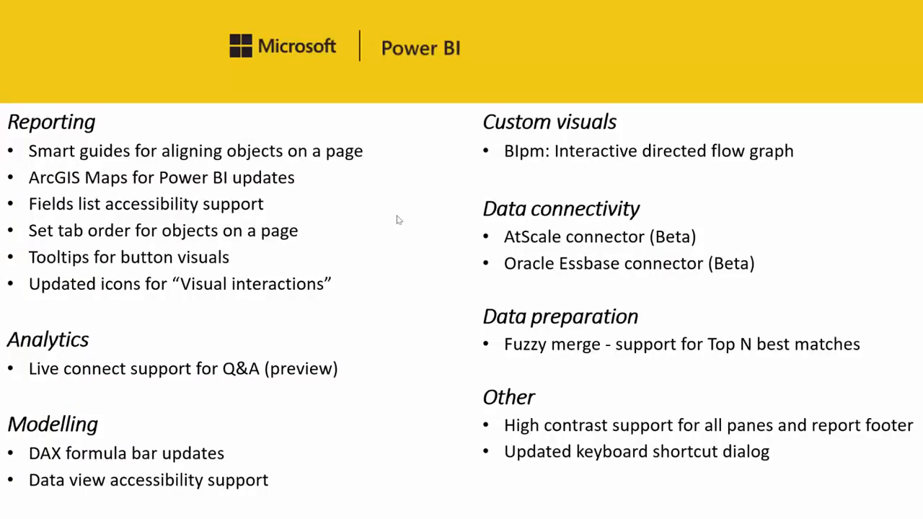
Step: Switch to the untitled live-connected report in Power BI Desktop and create a Q&A visual on the blank page asking "salesamount by category"
key(alt+Tab)
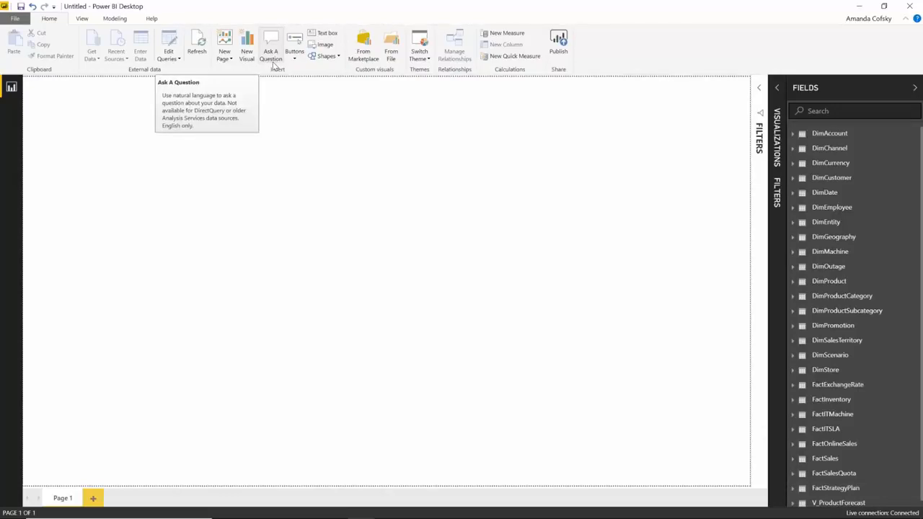
double_click(283, 187)
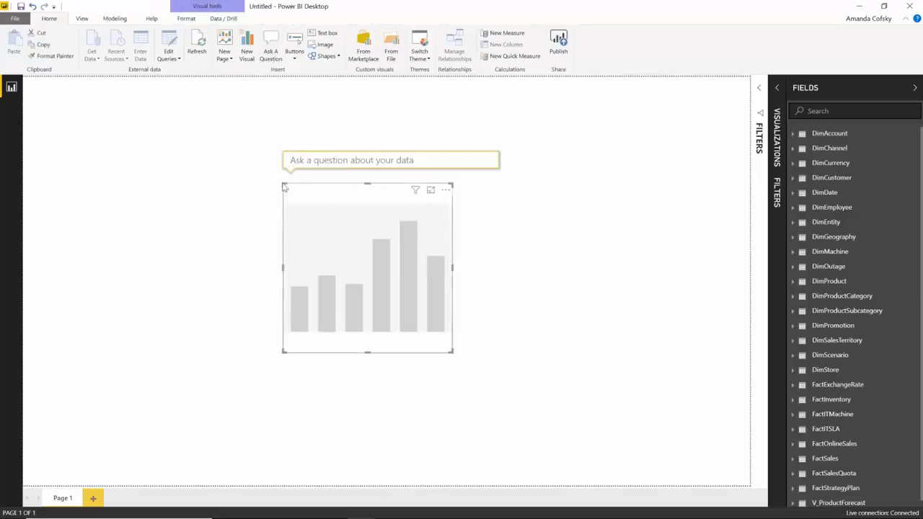
text(s)
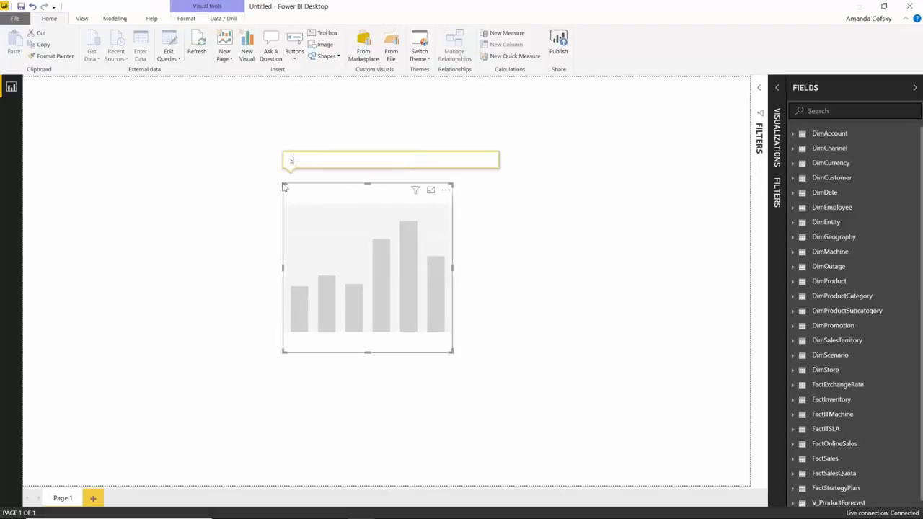
text(alesamount b)
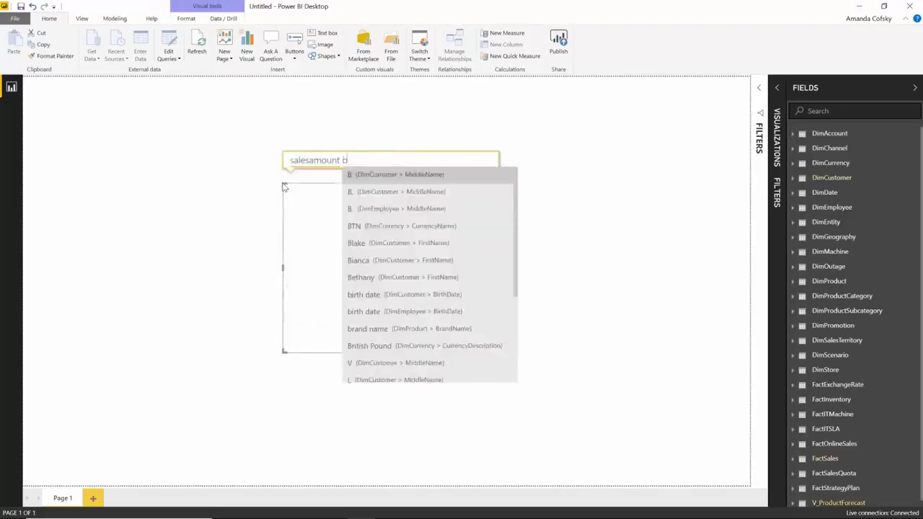
text(y category)
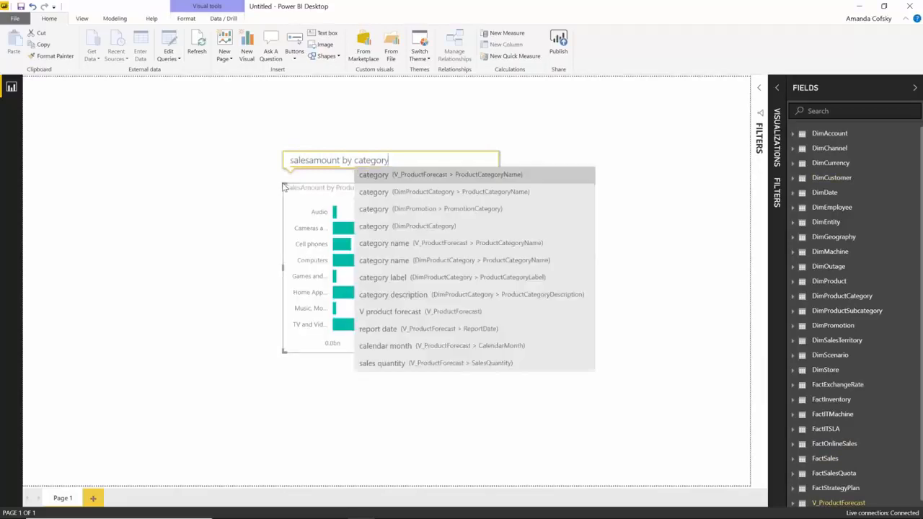
key(Return)
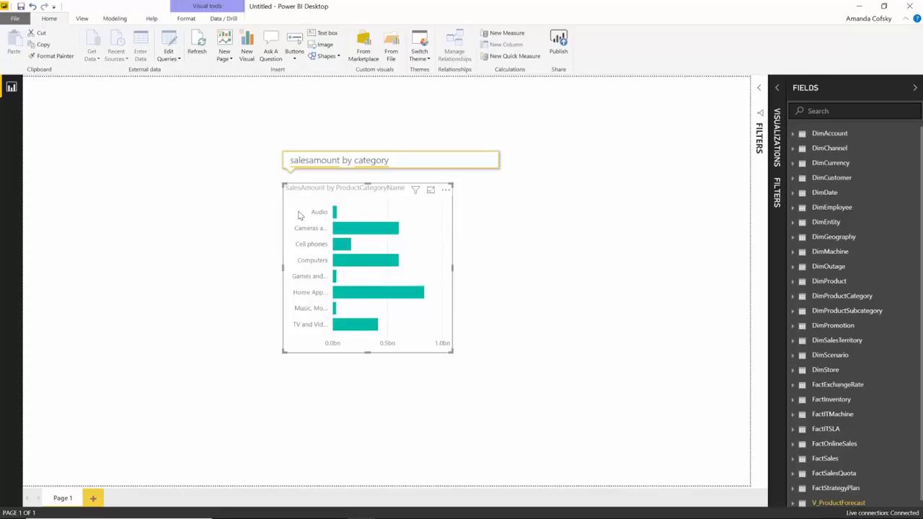
click(251, 237)
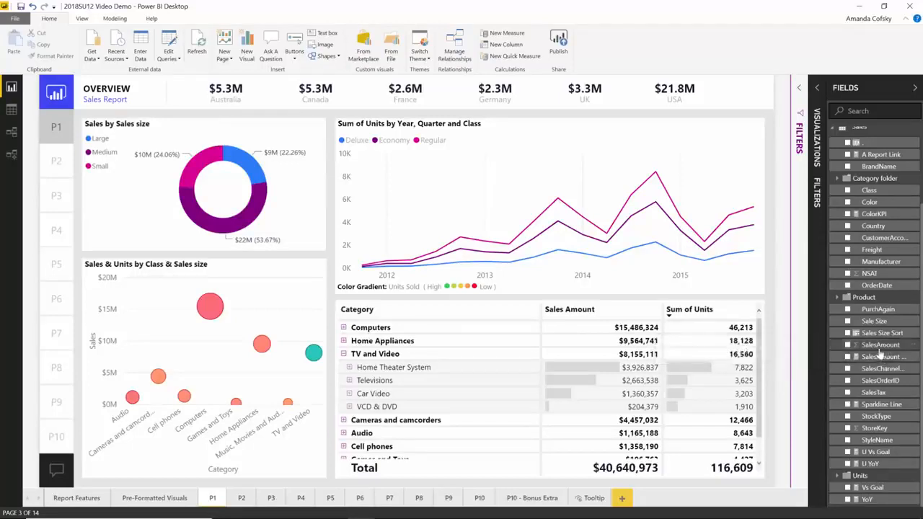
Step: Open the Sparkline Line measure's DAX formula from the Sales table and read it from the first line to the last
click(881, 406)
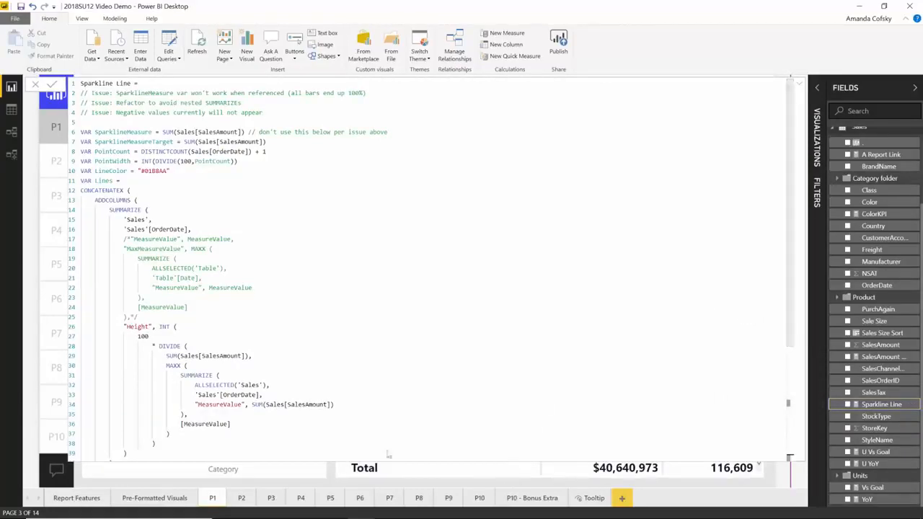
scroll(137, 440, down, 3)
scroll(137, 440, down, 3)
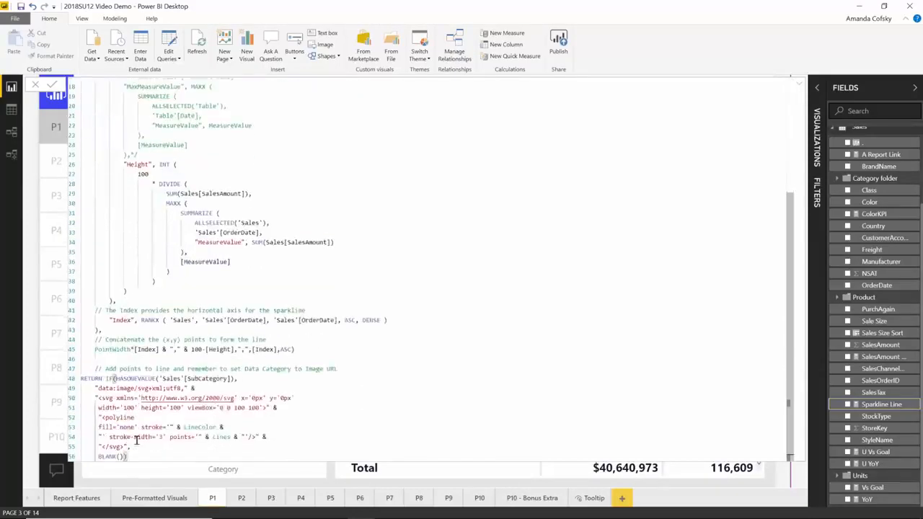
scroll(136, 438, up, 8)
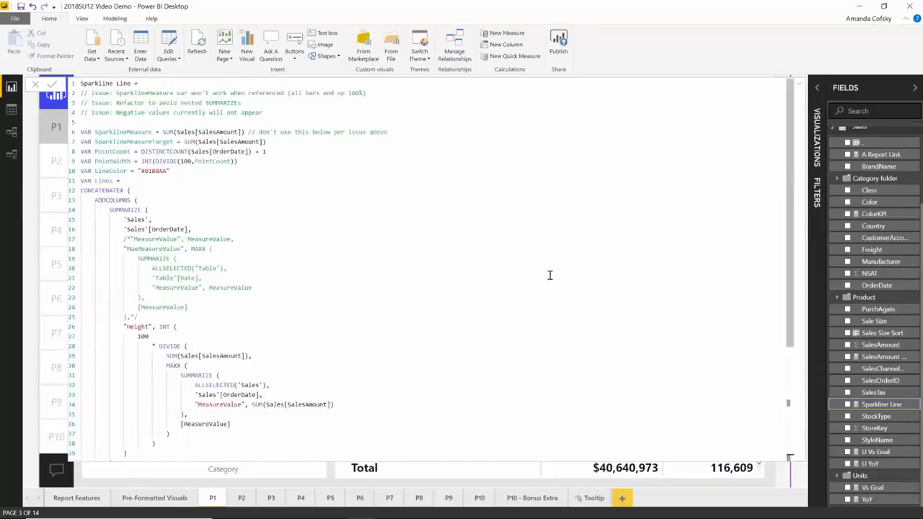
scroll(549, 275, down, 8)
scroll(549, 275, up, 8)
Step: Examine the Sparkline Line formula at several text zoom sizes, from enlarged to fully reduced, and leave the formula bar
scroll(550, 266, down, 3)
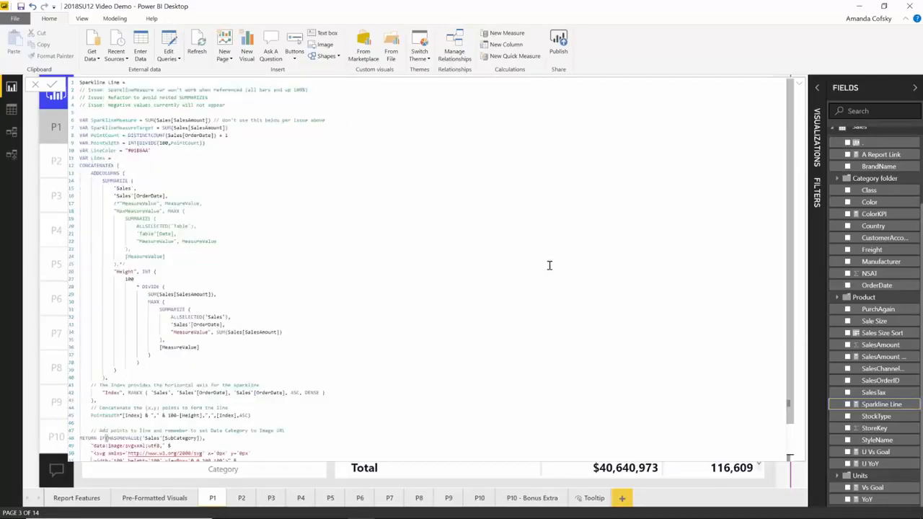
scroll(550, 266, up, 3)
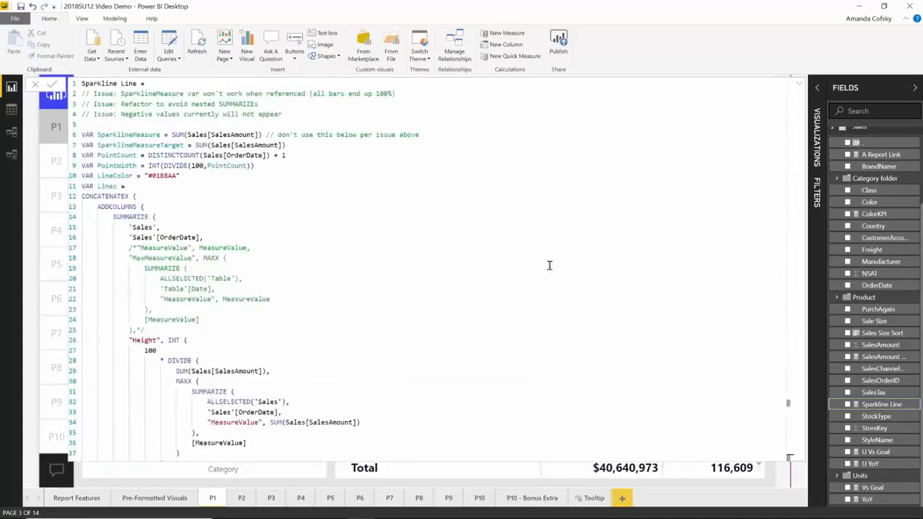
scroll(550, 265, up, 2)
scroll(549, 265, down, 1)
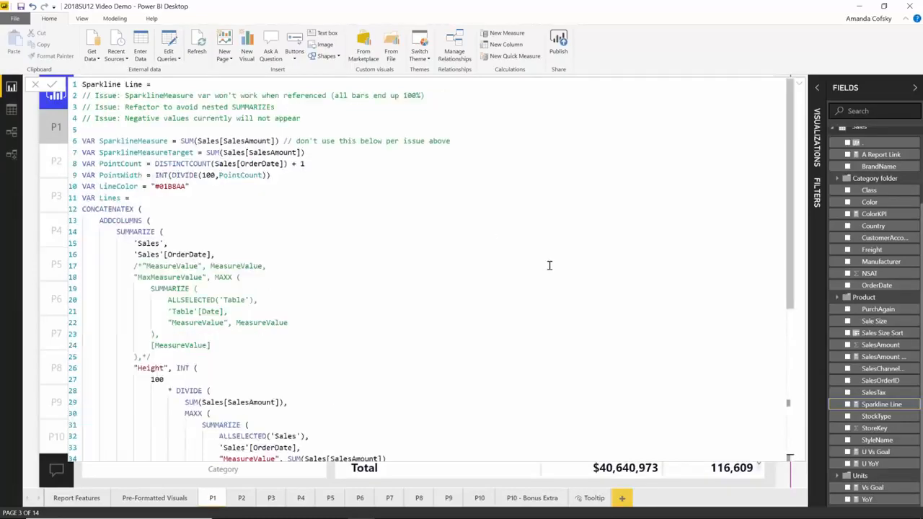
scroll(549, 266, up, 2)
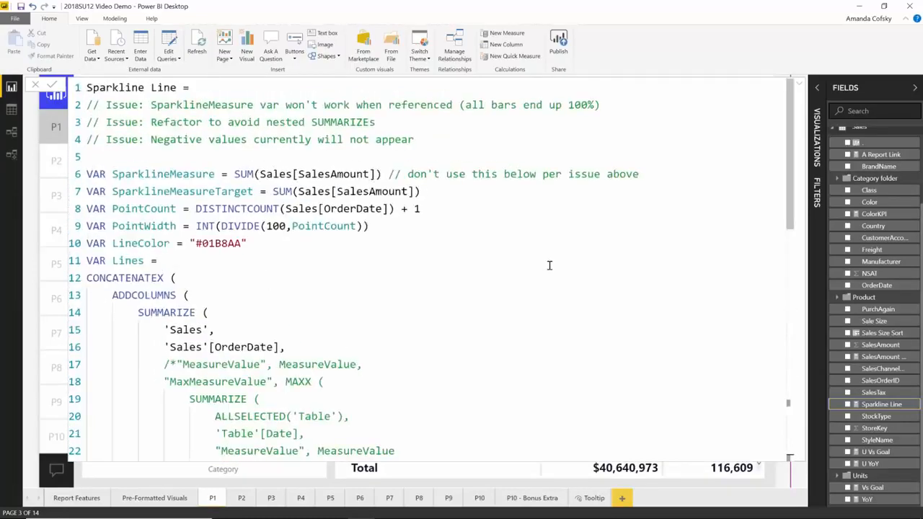
scroll(550, 265, up, 1)
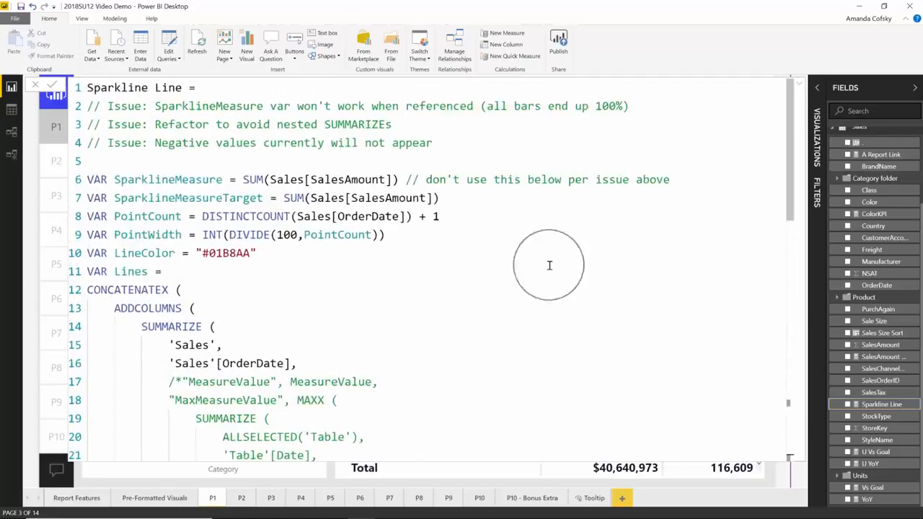
scroll(550, 266, down, 2)
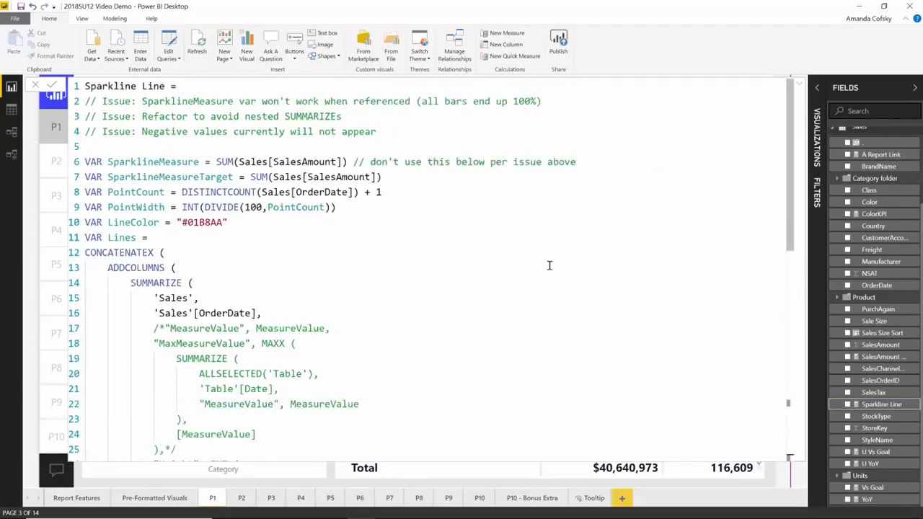
scroll(550, 265, down, 5)
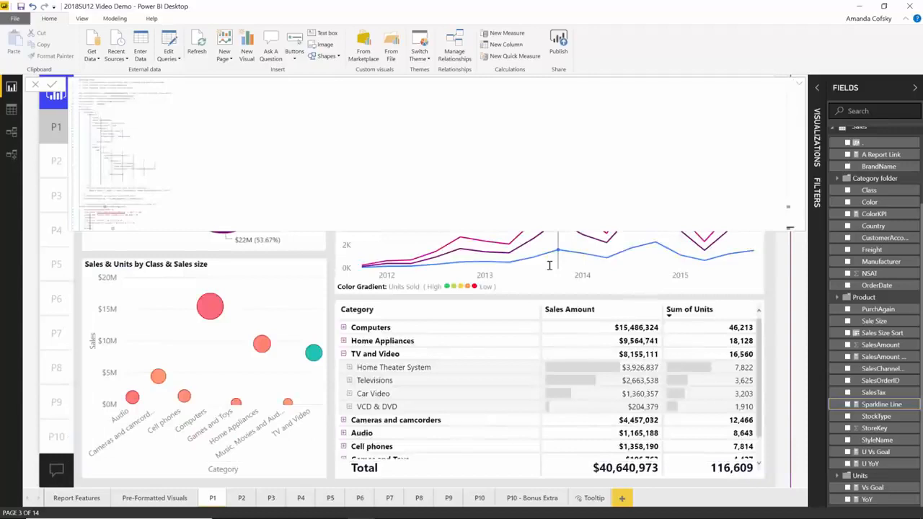
scroll(571, 136, up, 3)
click(571, 136)
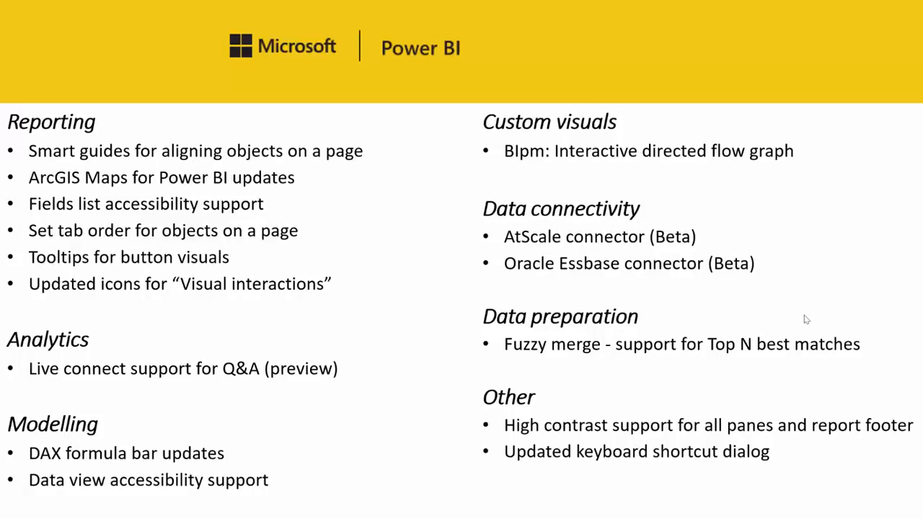
Step: Switch back to the 2018SU12 Video Demo report in Power BI Desktop, show the Data view and collapse the formula bar
key(alt+Tab)
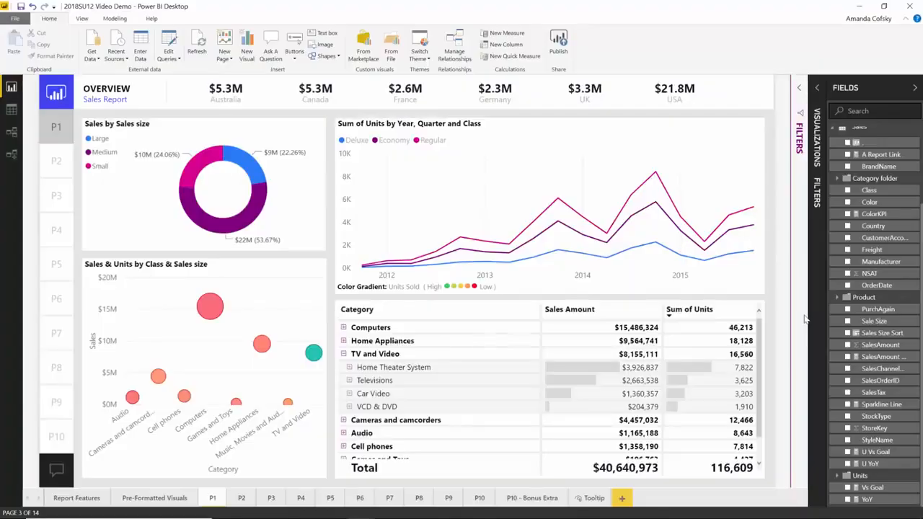
click(11, 109)
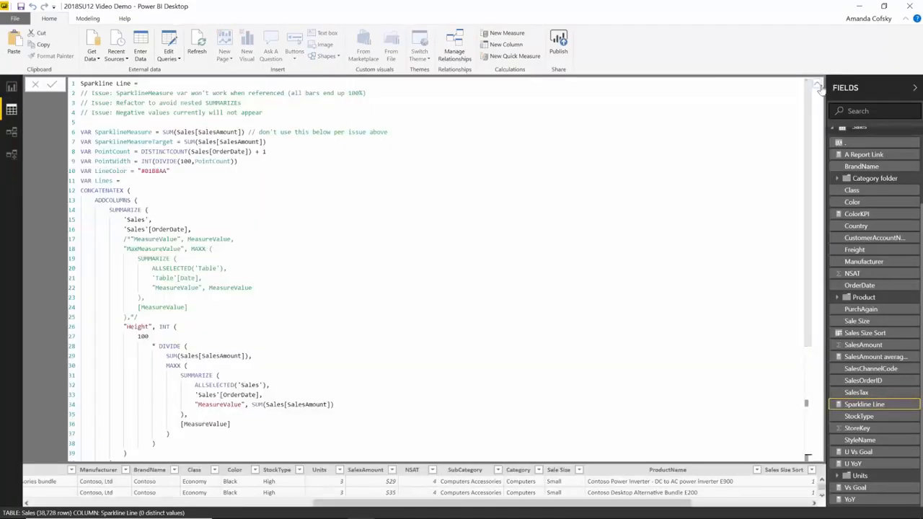
click(817, 85)
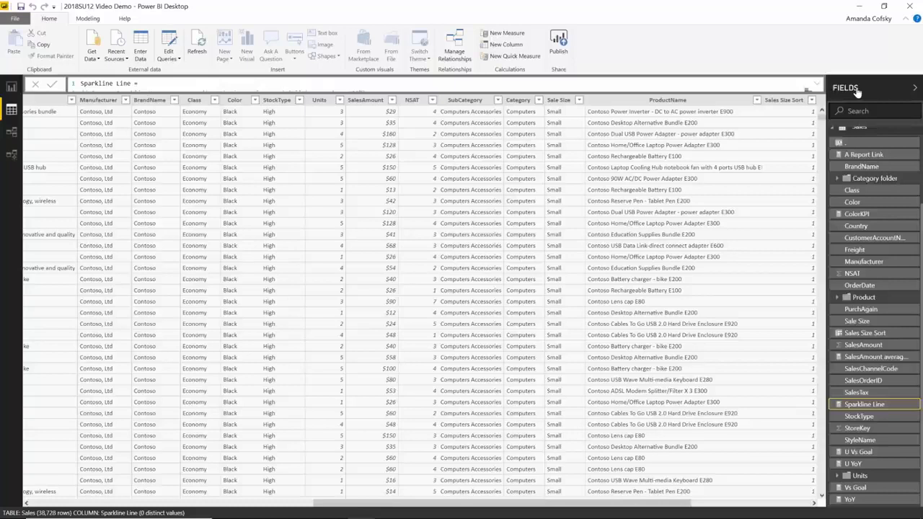
Step: Move focus down the Fields list from the Calendar table through Sales to the A Report Link field
key(Tab)
key(Down)
key(Down)
key(Down)
key(Down)
key(Down)
key(Down)
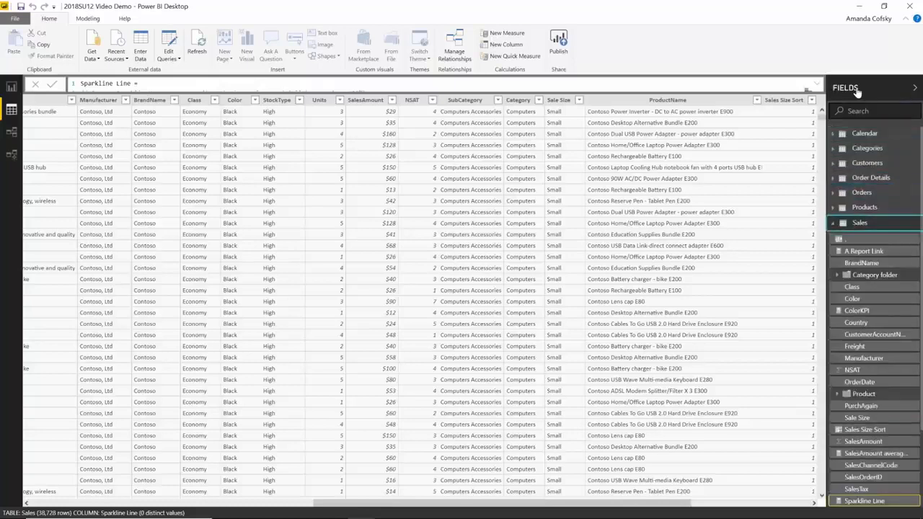
key(Down)
key(Down)
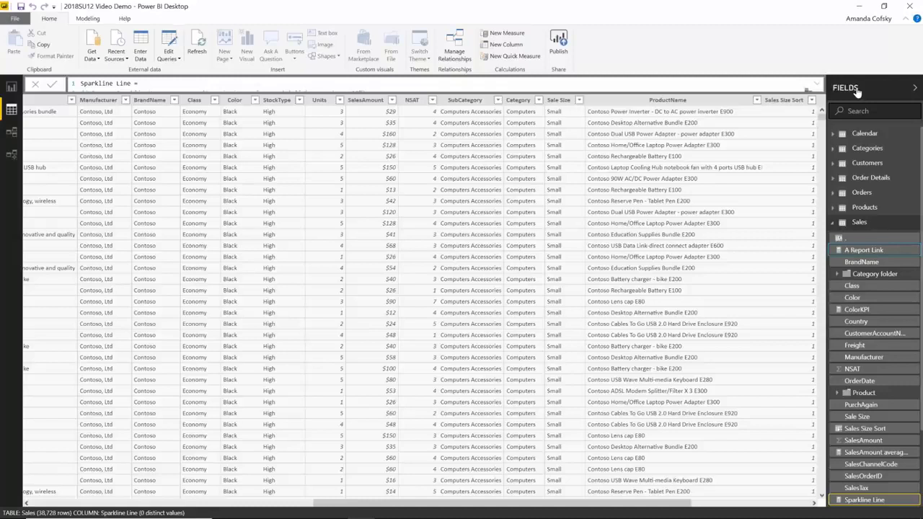
Step: Move focus into the Sales data grid and go from the SalesOrderID column to a cell in the SalesChannelCode column
key(Tab)
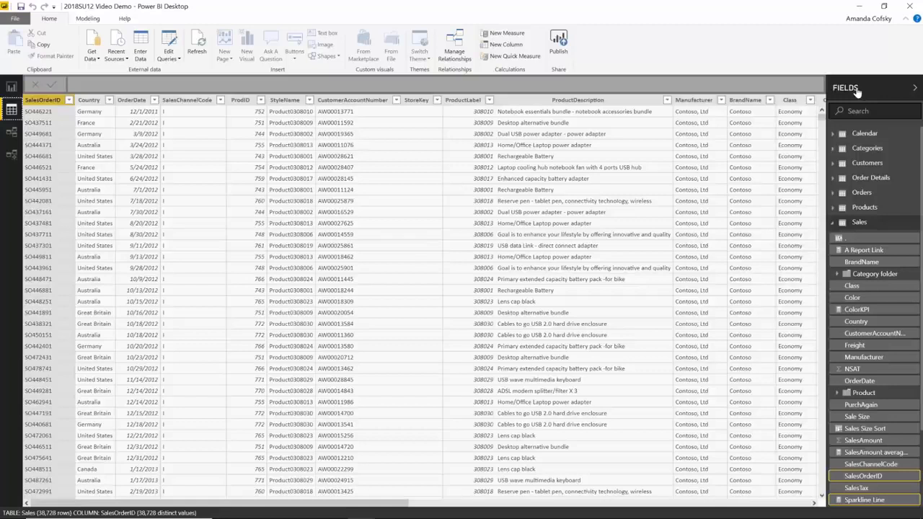
key(Down)
key(Right)
key(Right)
key(Right)
key(Down)
key(Down)
key(Down)
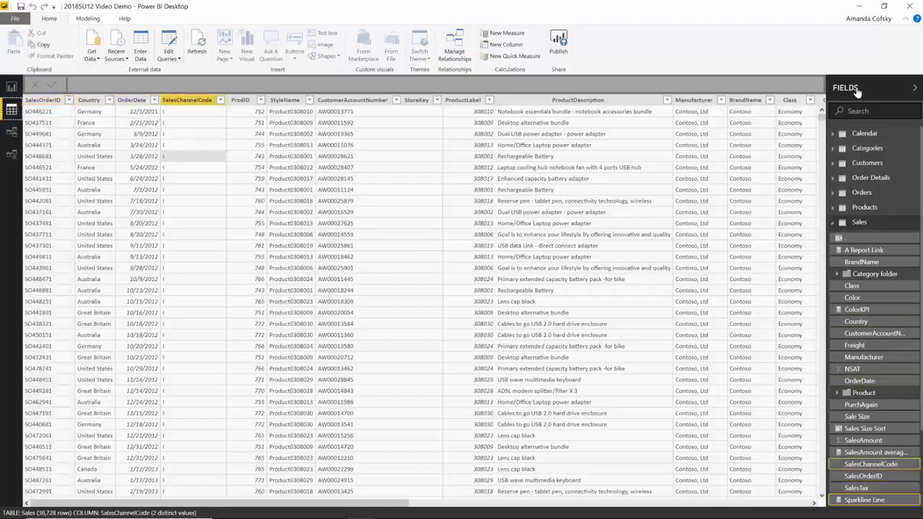
Step: Move the cell selection across the Sales grid from SalesChannelCode to a cell in the CustomerAccountNumber column
key(Down)
key(Right)
key(Right)
key(Right)
key(Down)
key(Down)
key(Up)
key(Up)
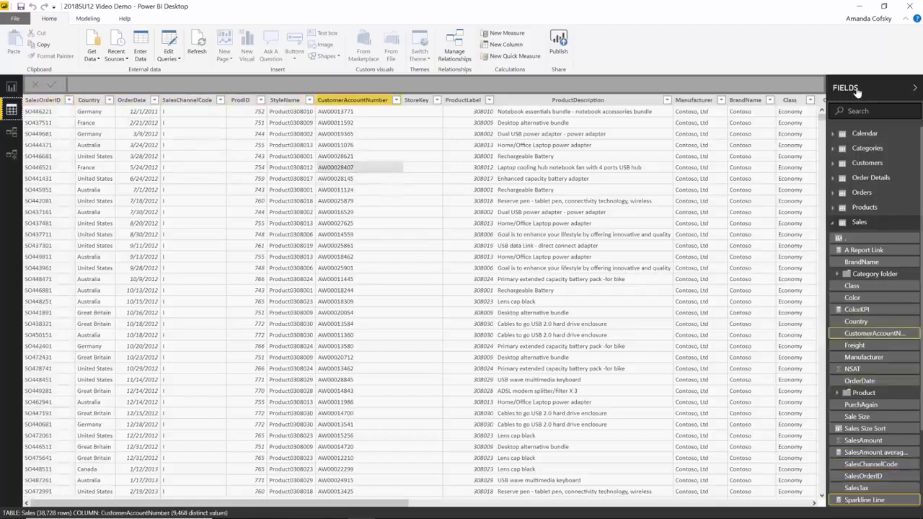
Step: Select the whole CustomerAccountNumber column from its header and shift the column selection across to ProductDescription
key(Up)
key(Up)
key(Up)
key(Up)
key(Up)
key(Up)
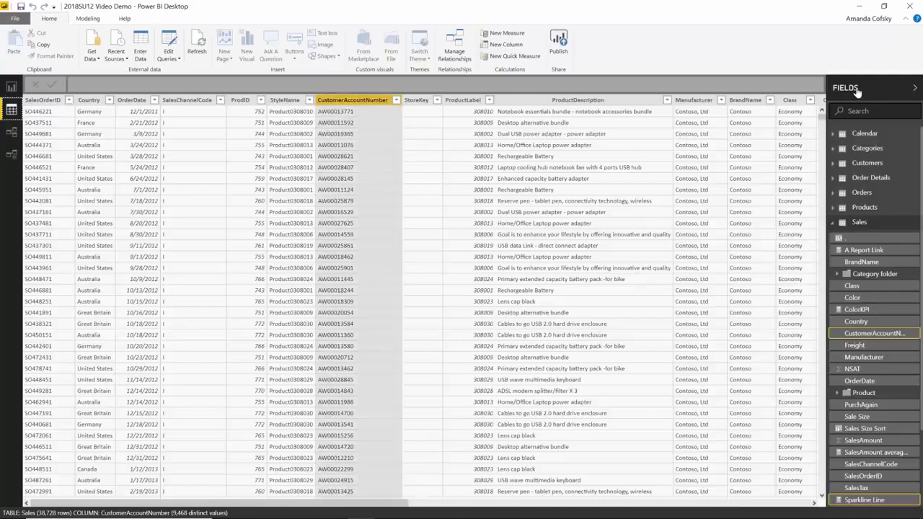
key(Right)
key(Right)
key(Right)
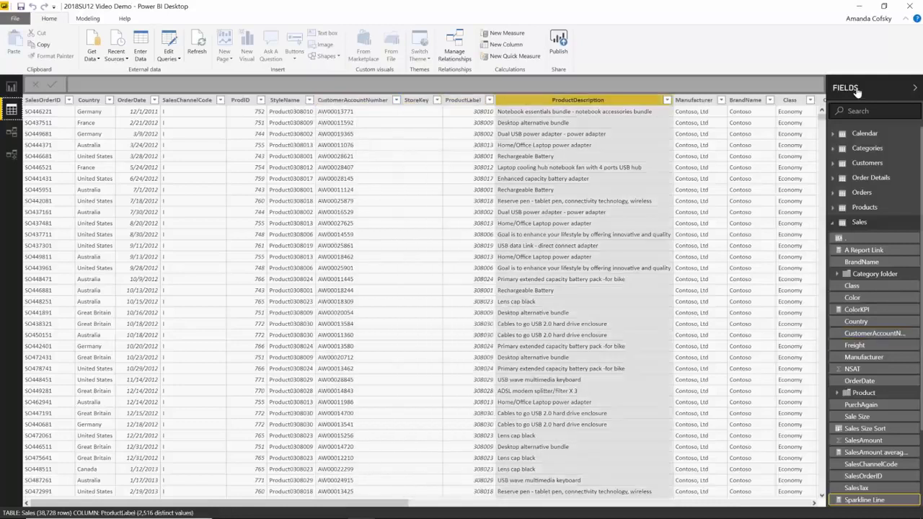
Step: Shift the selection back to the StoreKey column, enter its cells and go across to the second-row StyleName cell
key(Left)
key(Left)
key(Down)
key(Down)
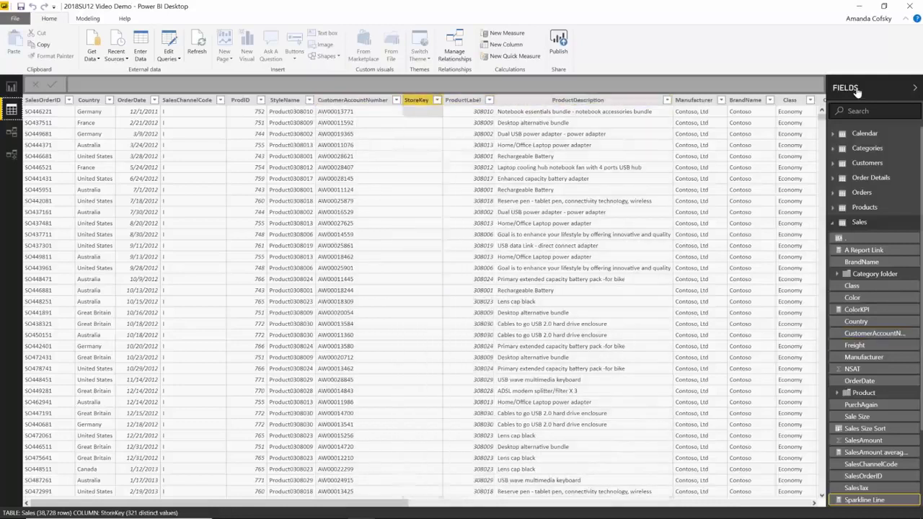
key(Left)
key(Left)
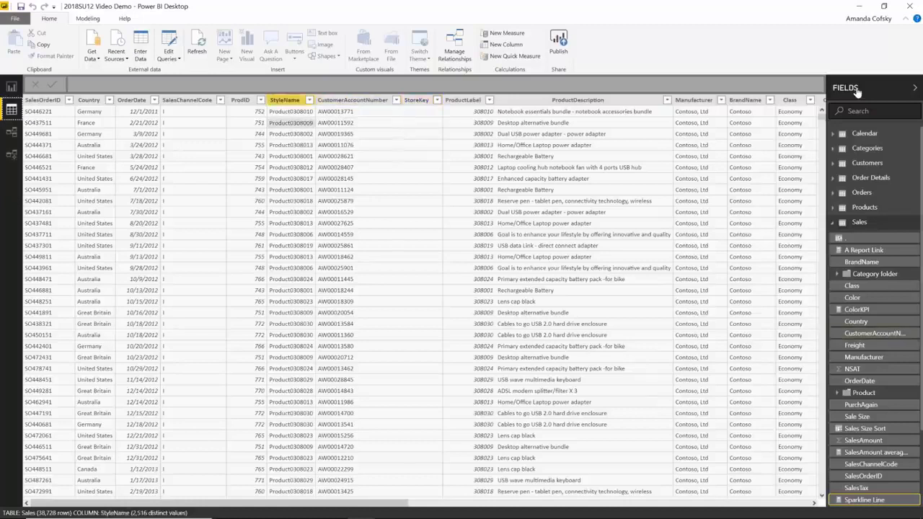
Step: Select the whole CustomerAccountNumber column from the StyleName cell and move back down into the column's cells
key(Right)
key(Up)
key(Up)
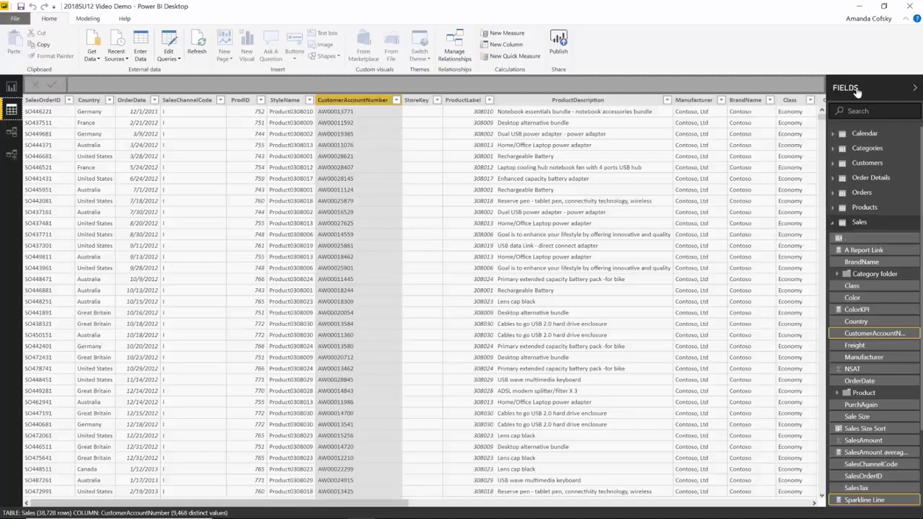
key(Down)
key(Down)
key(Down)
key(Down)
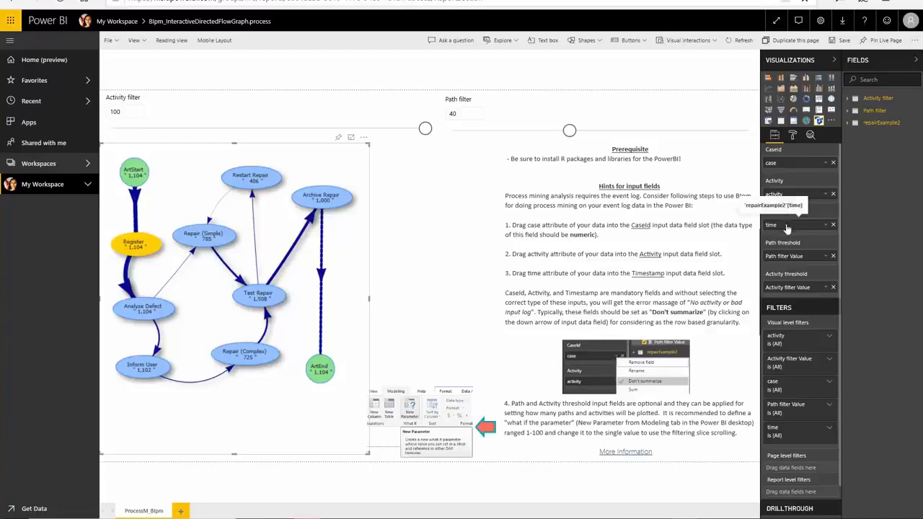
Step: In the Power BI service process flow report, set the Timestamp's time field to Don't summarize and the Activity filter to 67
click(828, 226)
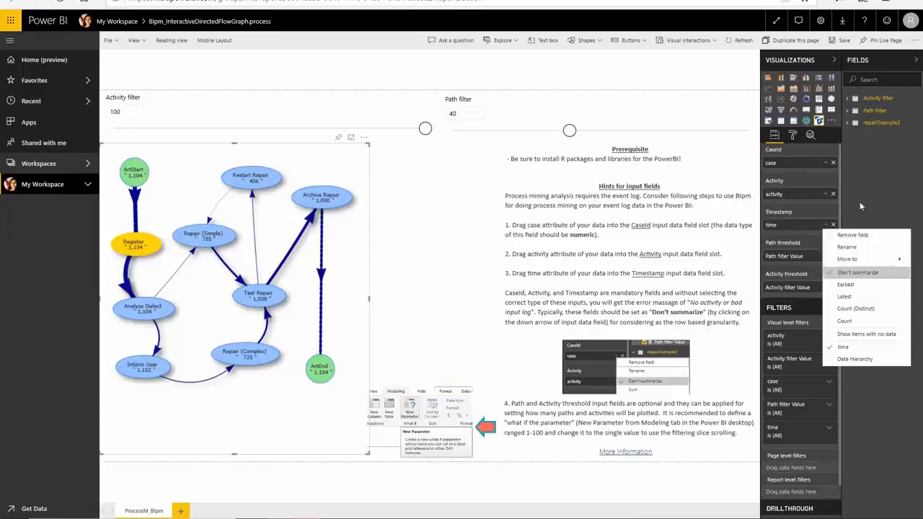
click(859, 274)
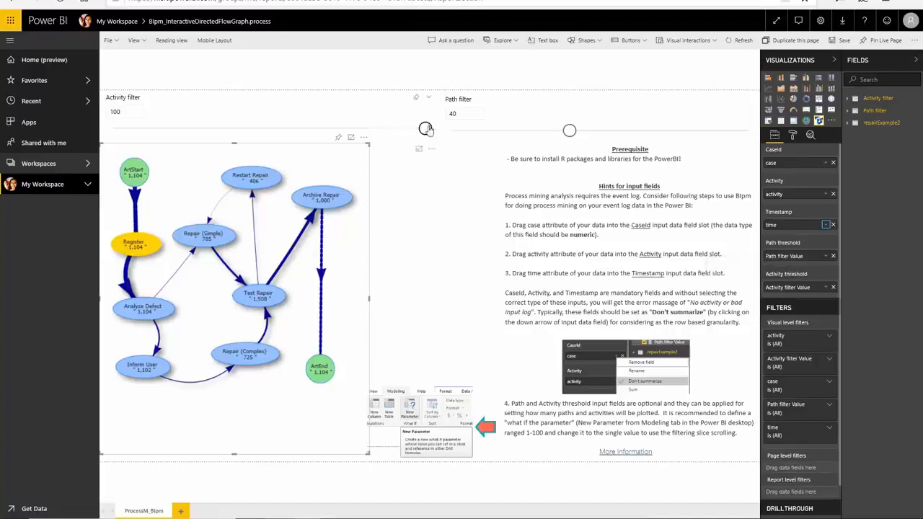
click(323, 129)
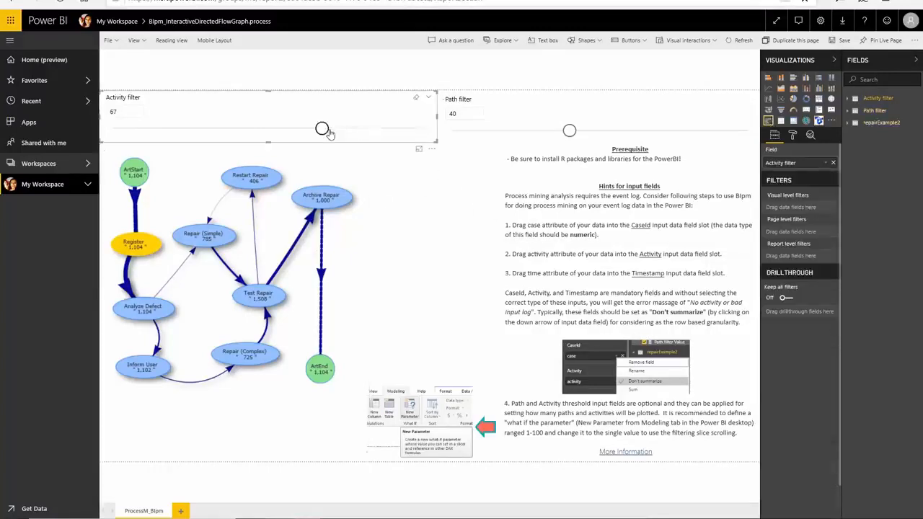